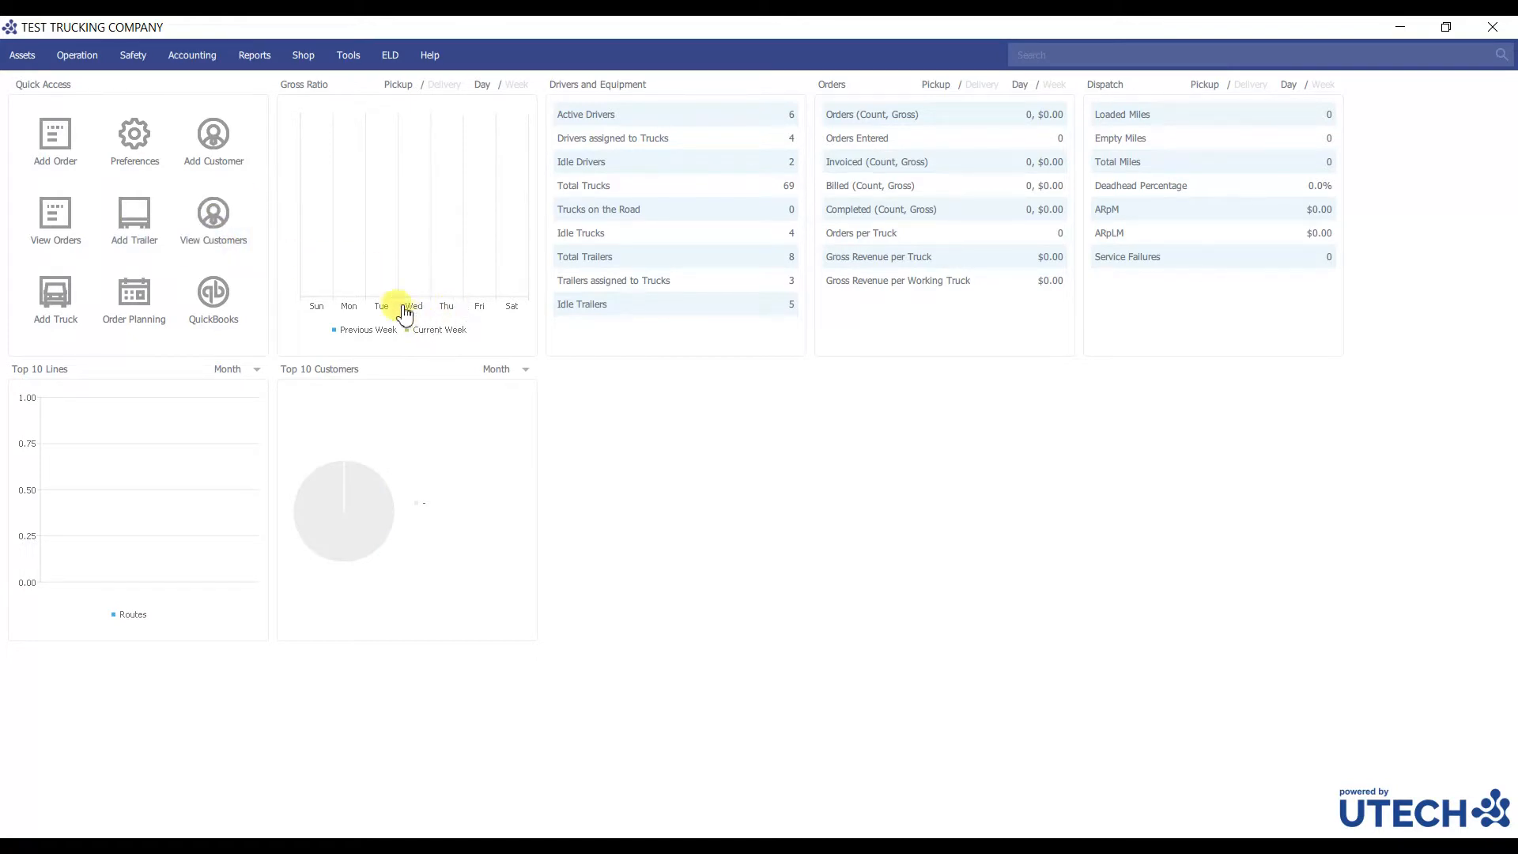
View the Orders list, close it, and open Order Planning
left_click(76, 57)
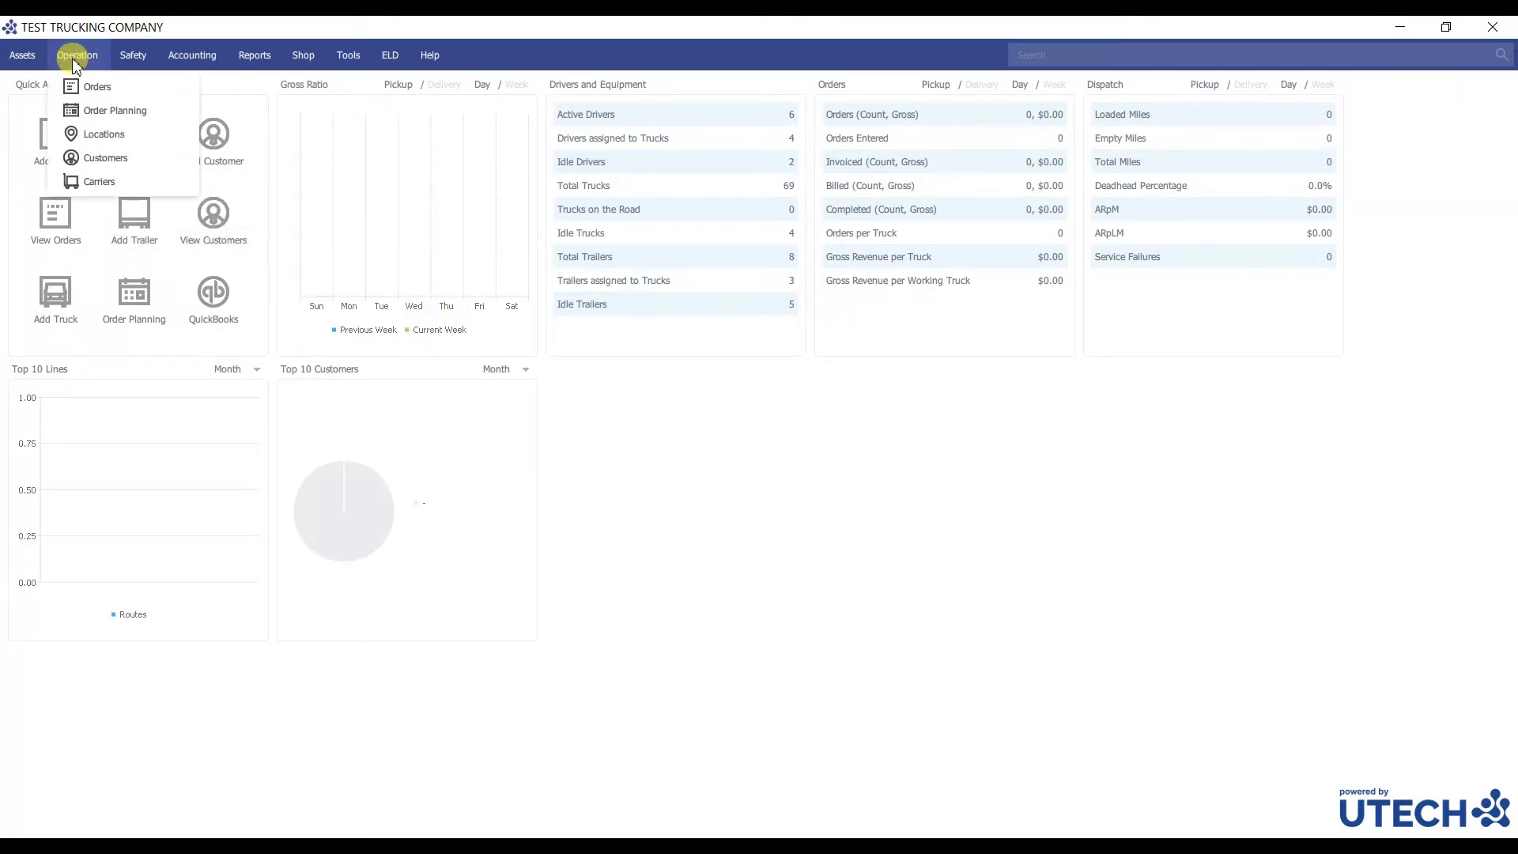
left_click(102, 89)
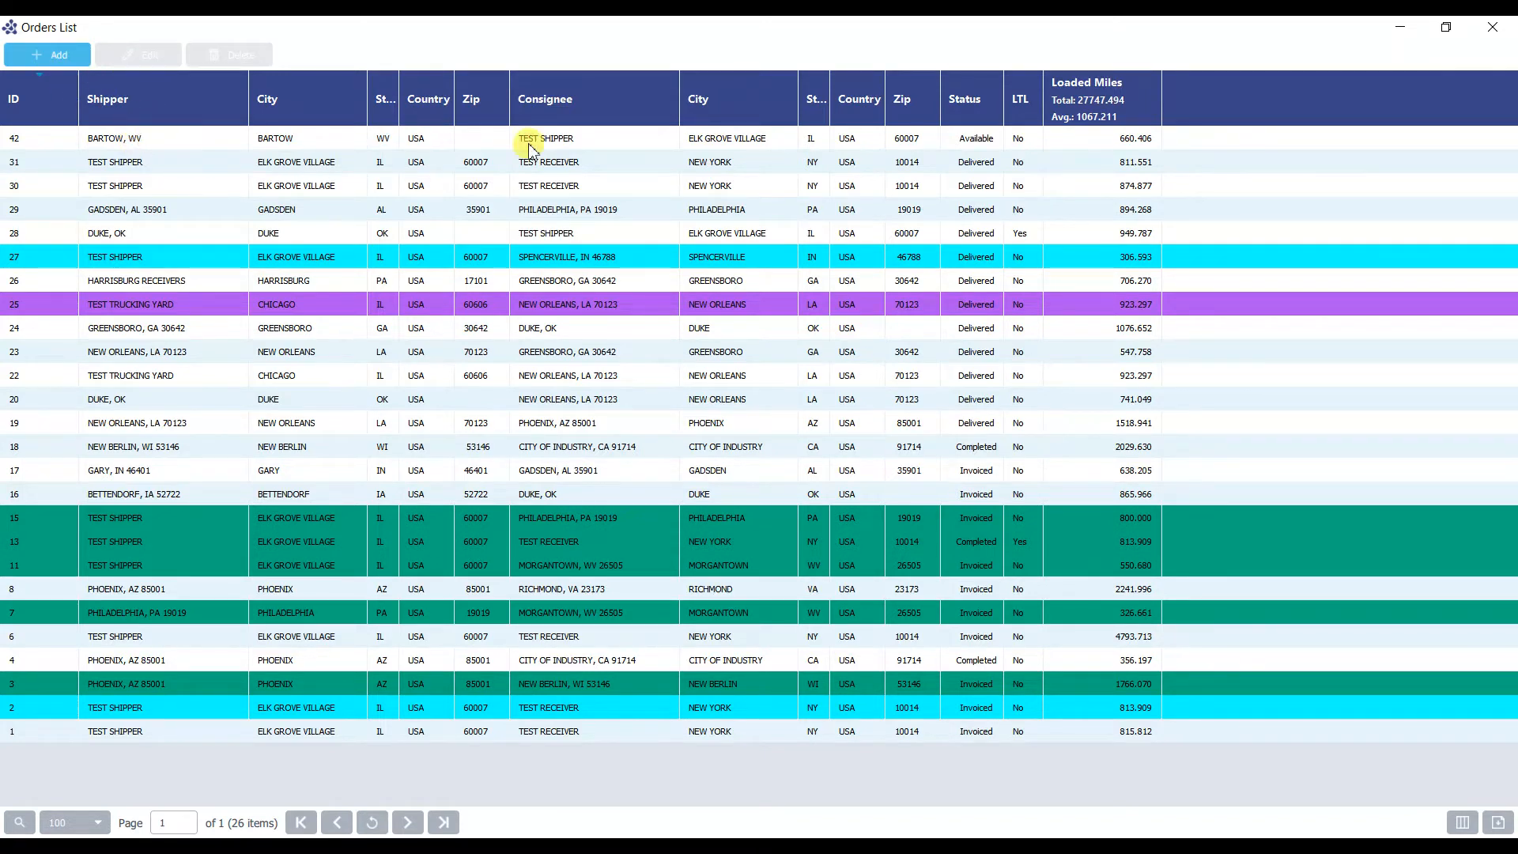
left_click(1490, 30)
left_click(77, 54)
left_click(95, 108)
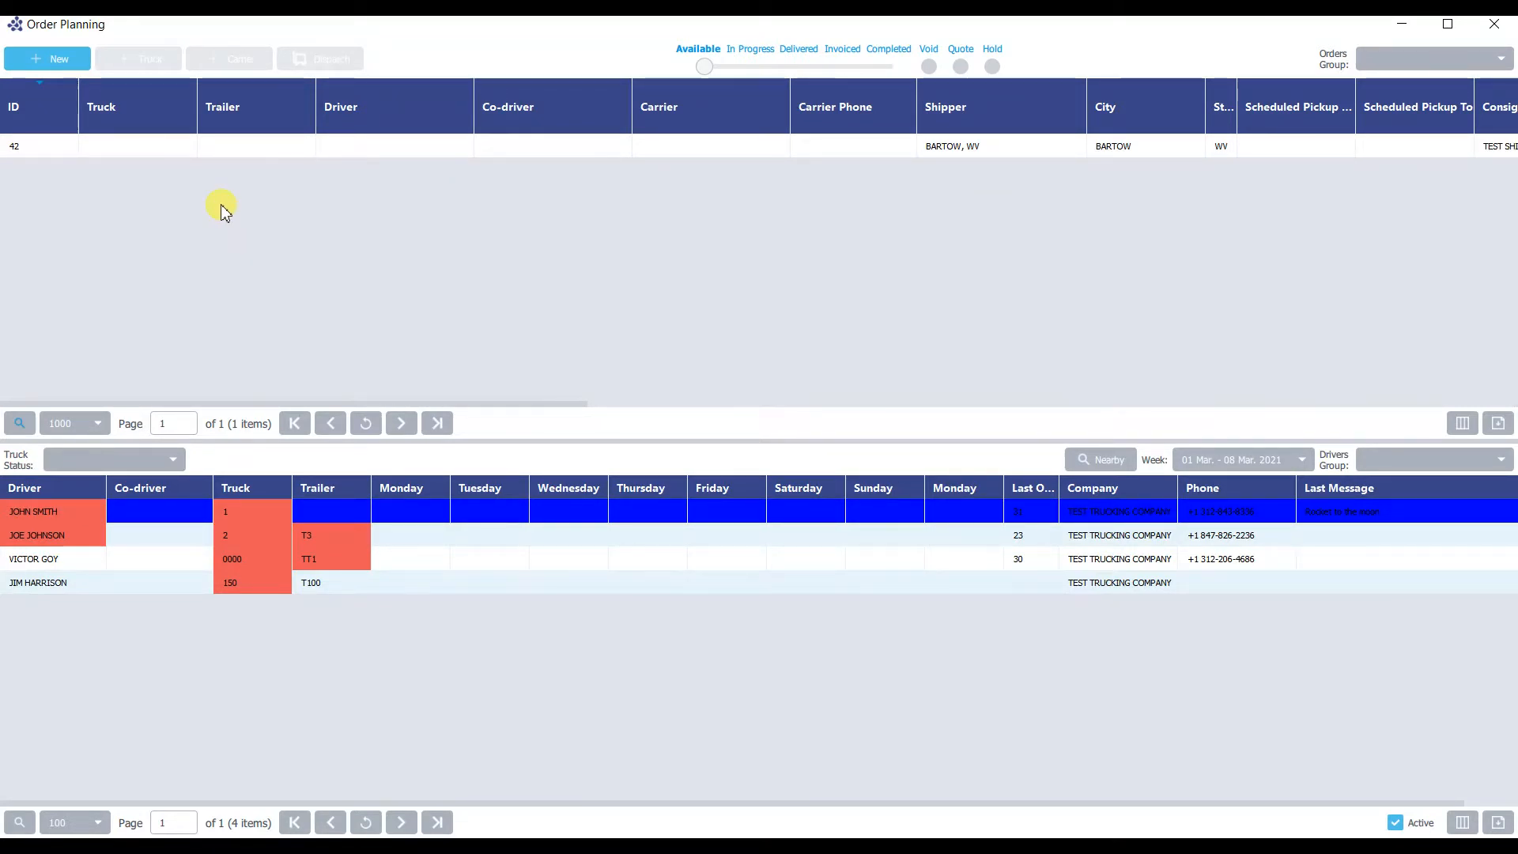
Open a blank new order form to examine its fields, and close it without saving
left_click(66, 70)
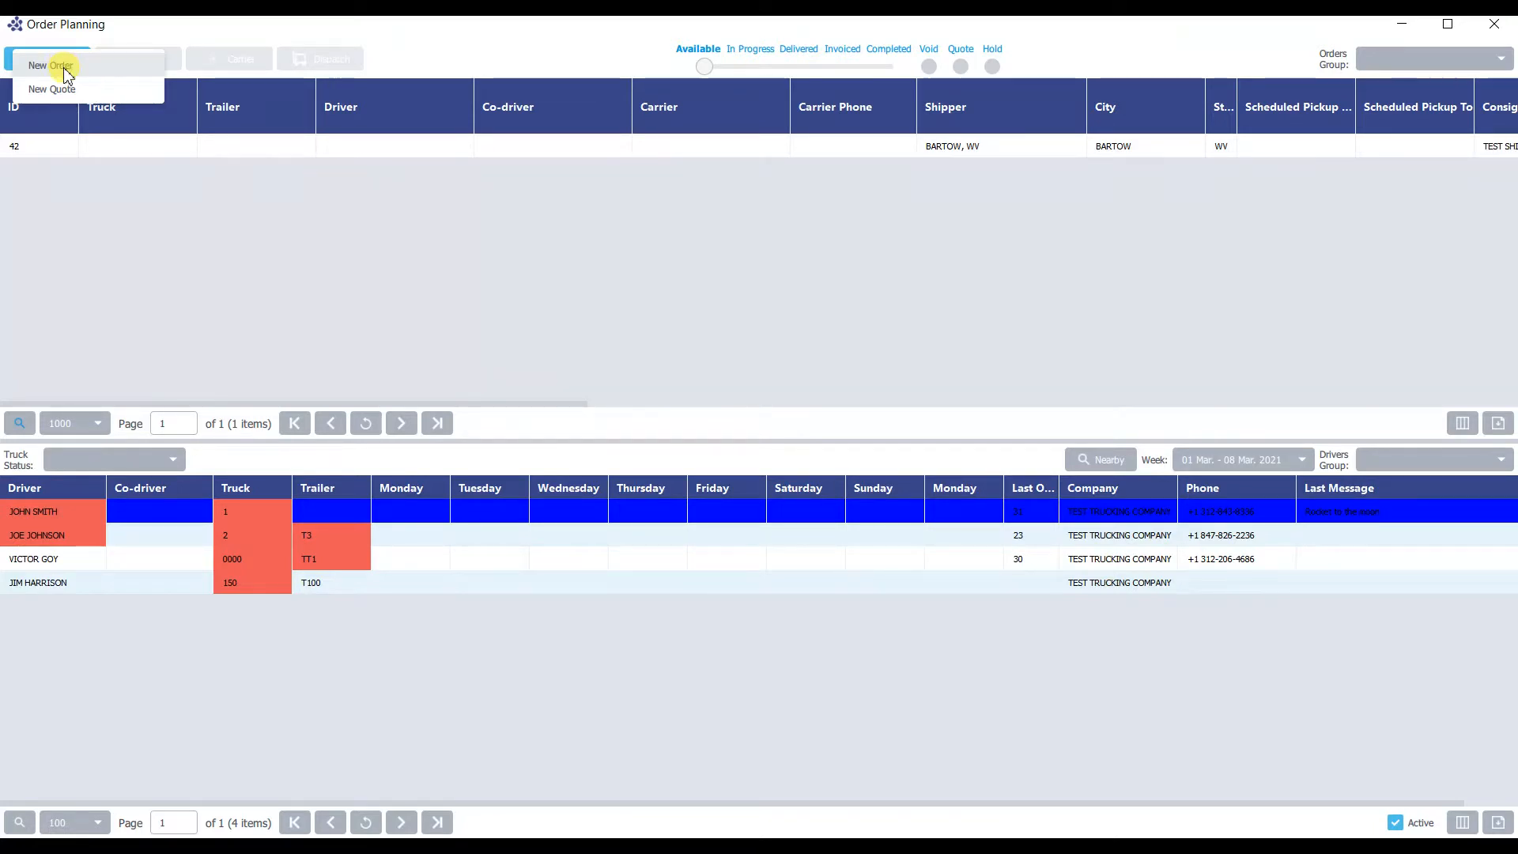
left_click(67, 69)
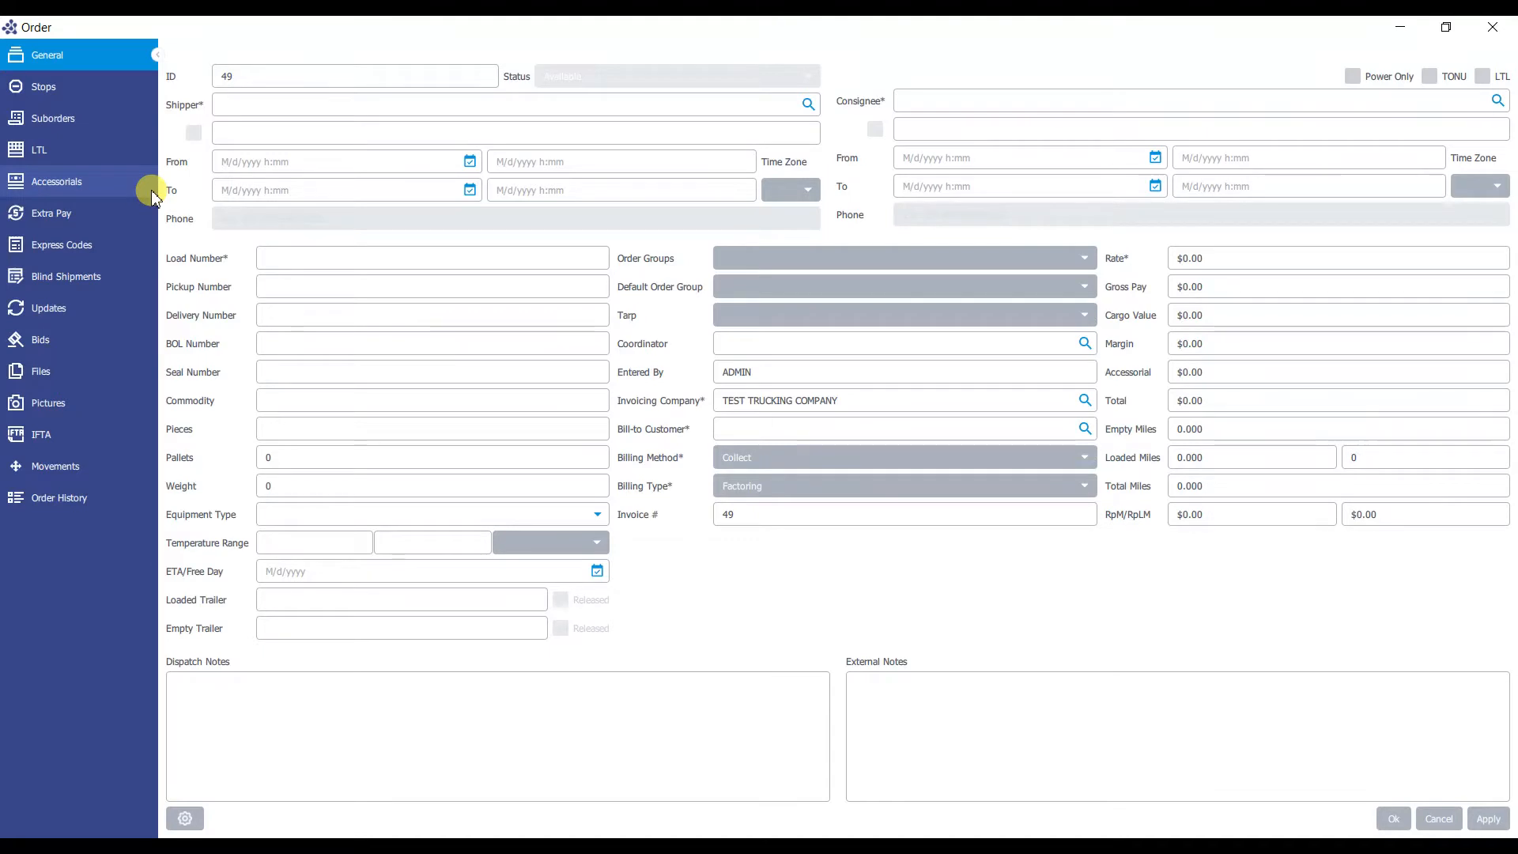
left_click(1491, 31)
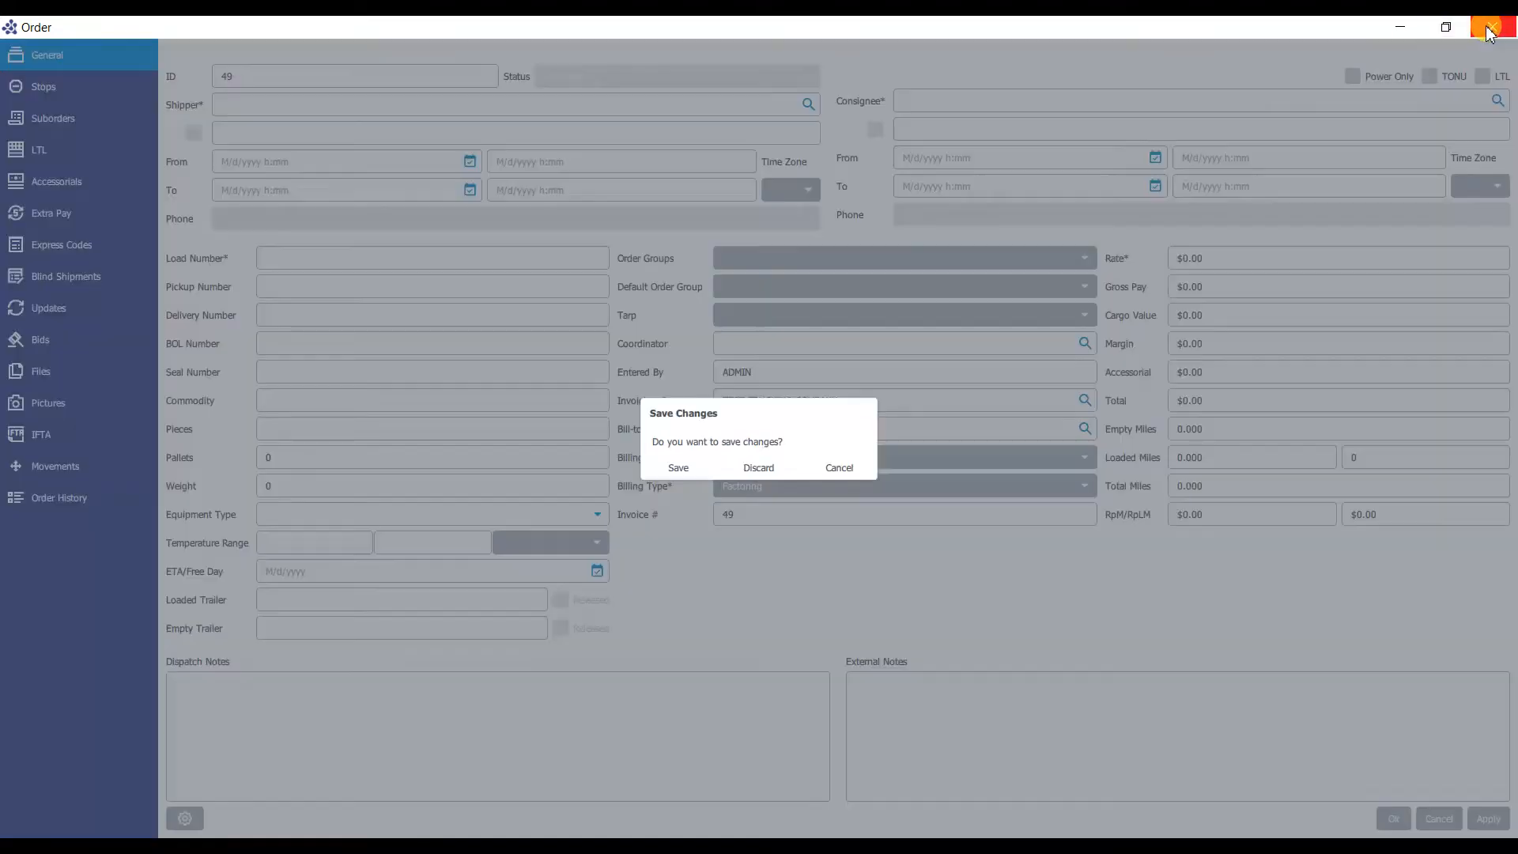
left_click(757, 467)
Open a blank new quote form to compare it with an order, and discard it
left_click(52, 60)
left_click(60, 90)
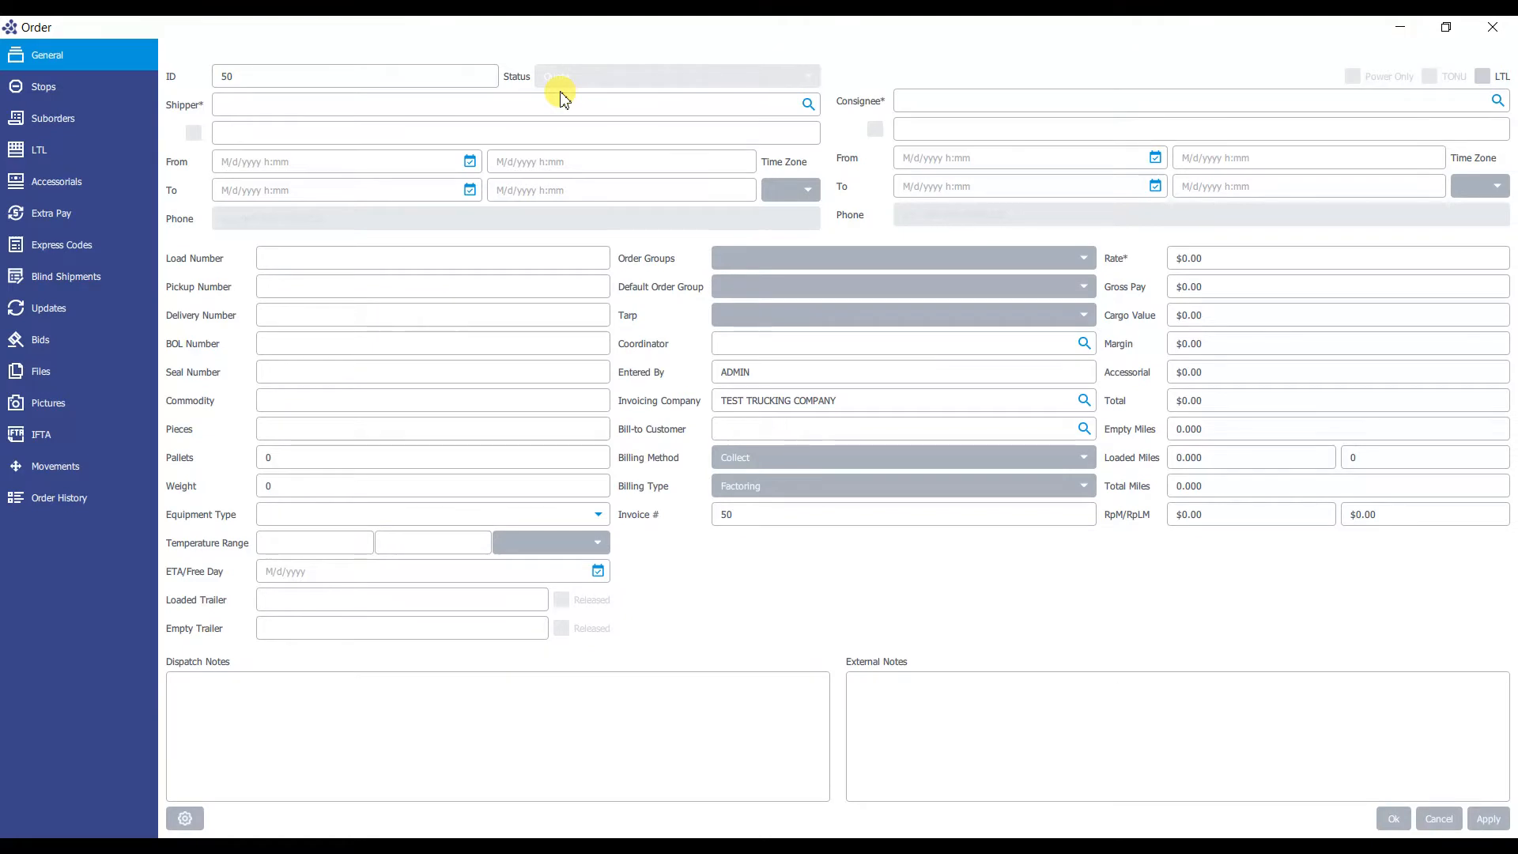
left_click(1493, 27)
left_click(766, 467)
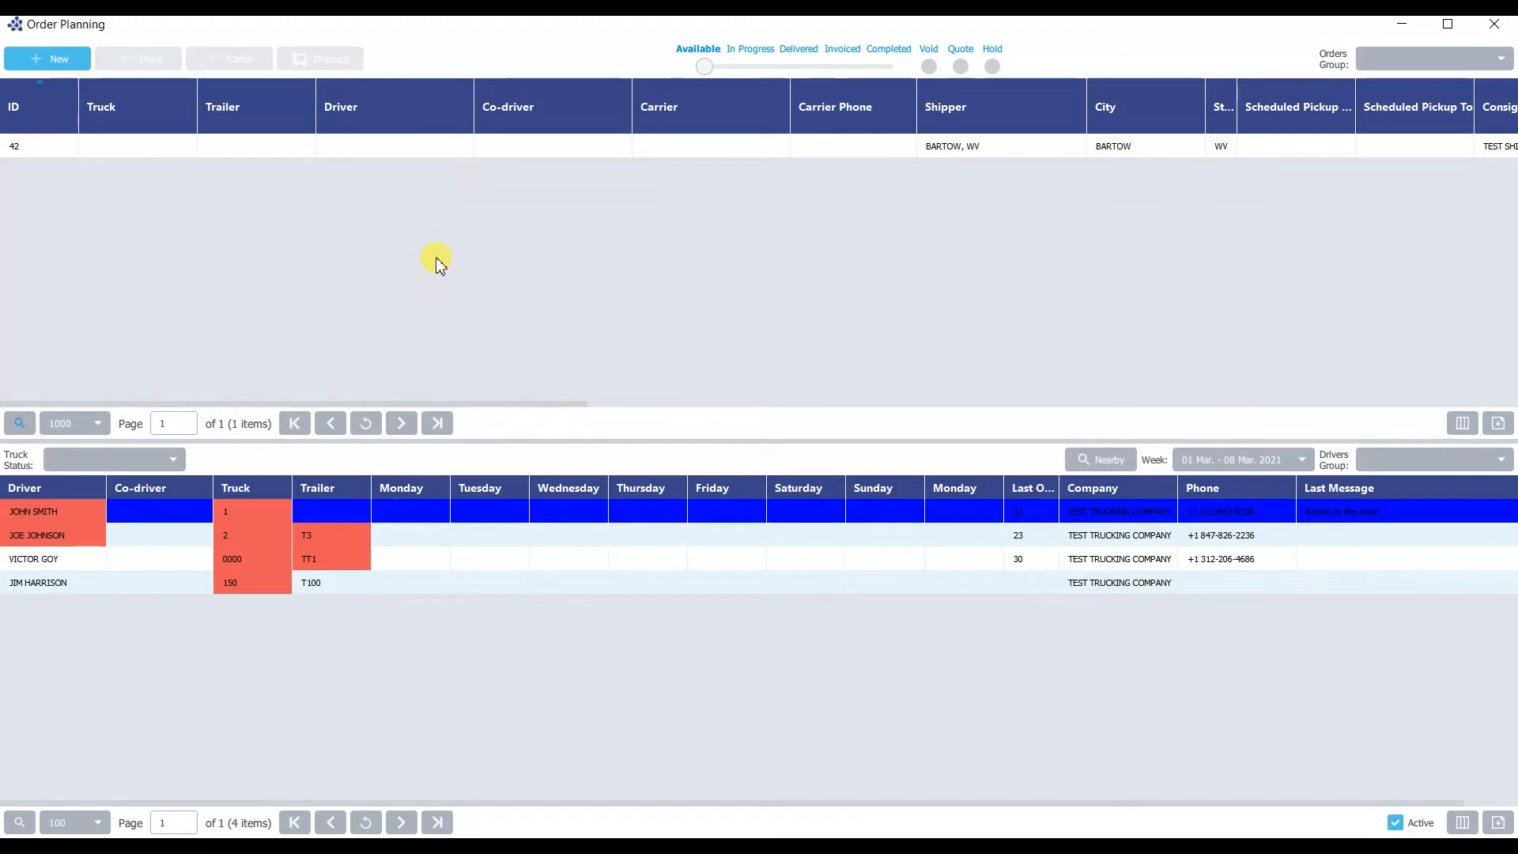
Open a new order, collapse and expand its section navigation, and discard the order
left_click(87, 60)
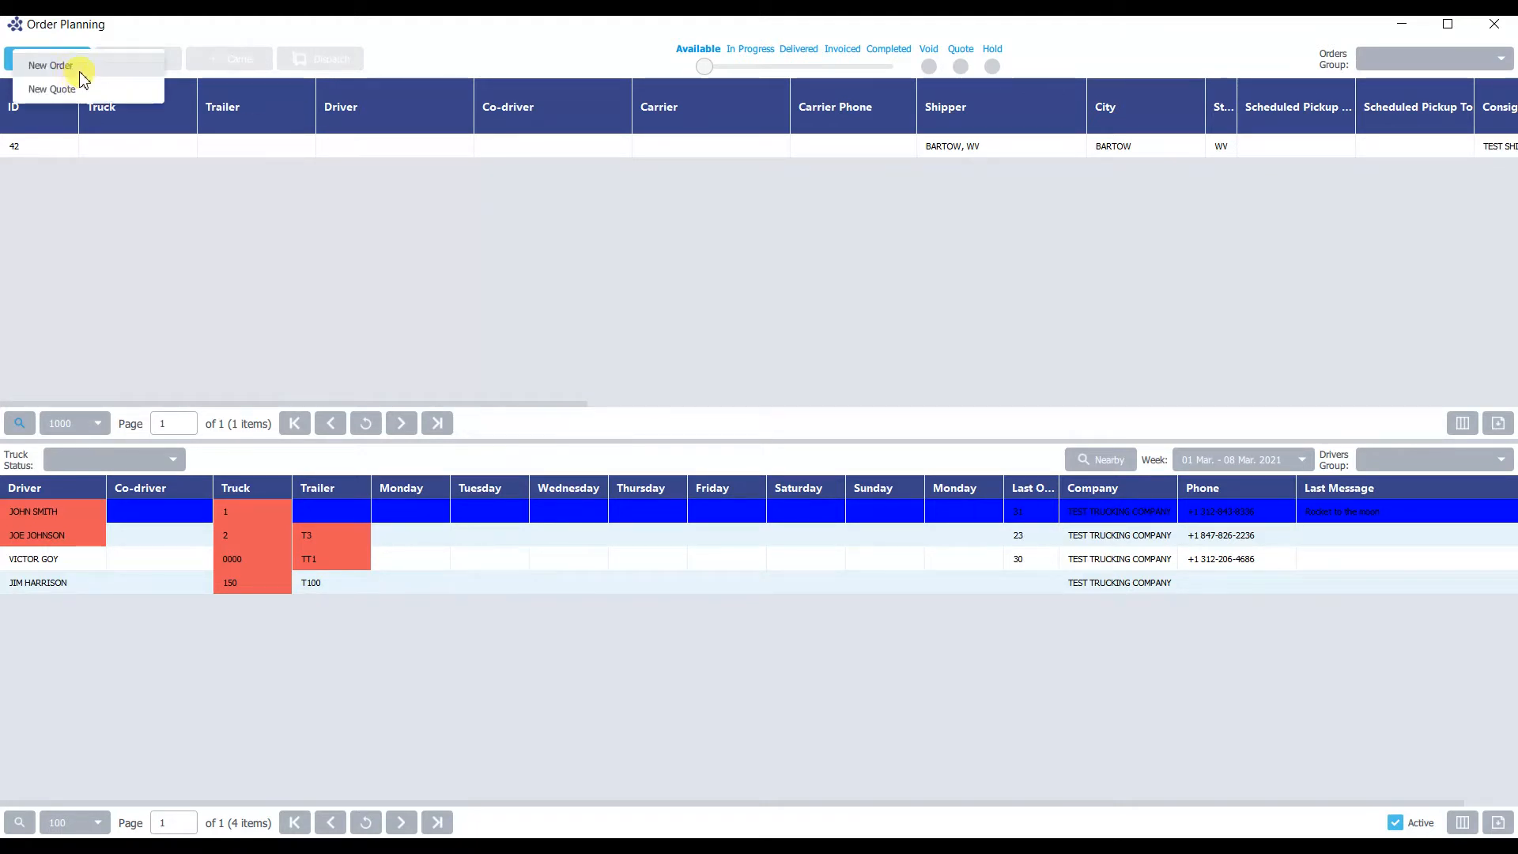
left_click(79, 63)
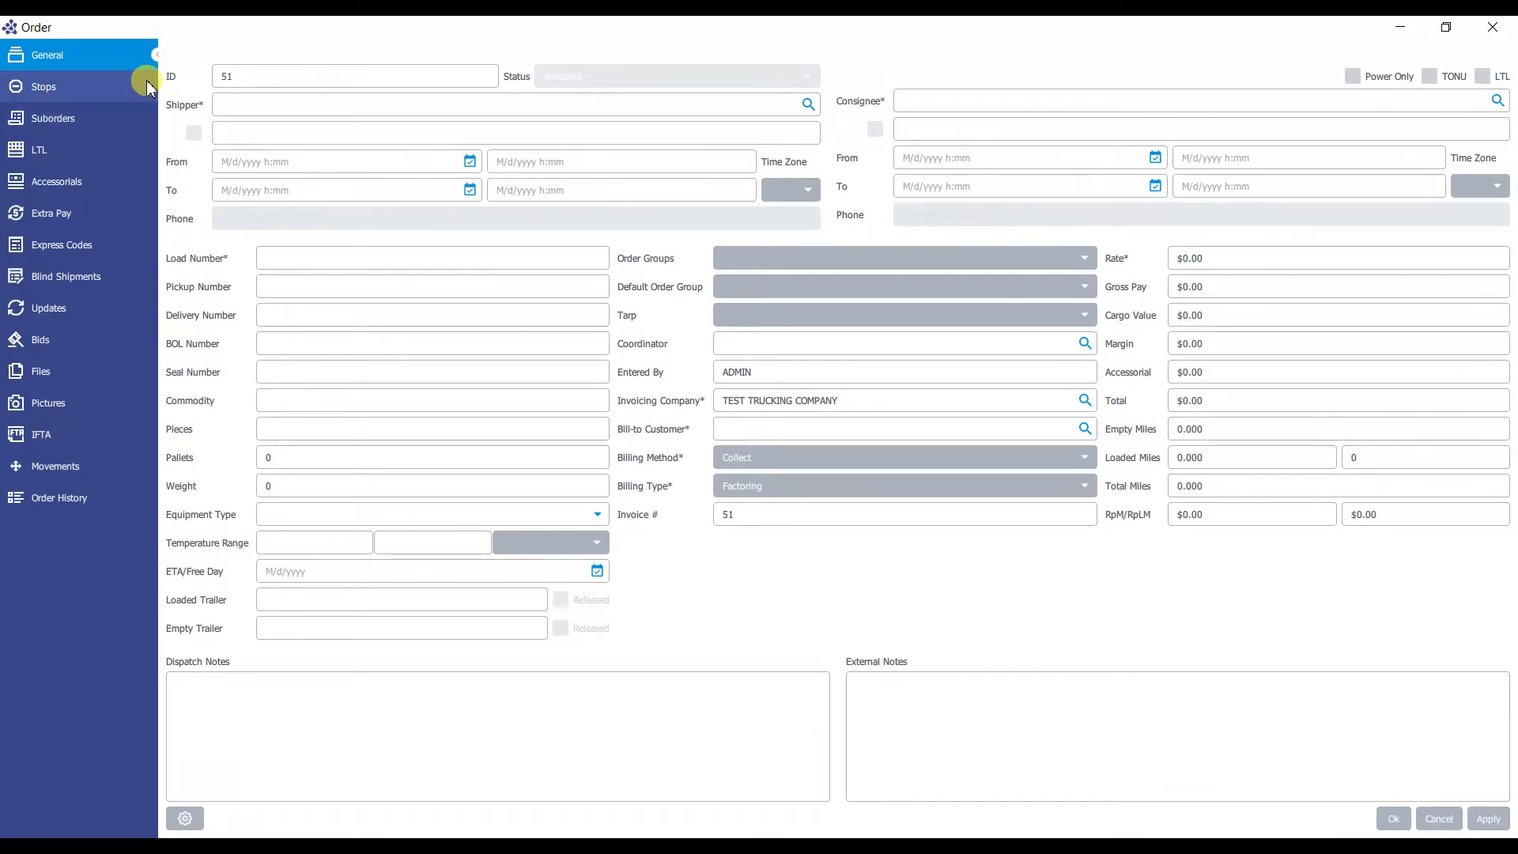
left_click(154, 54)
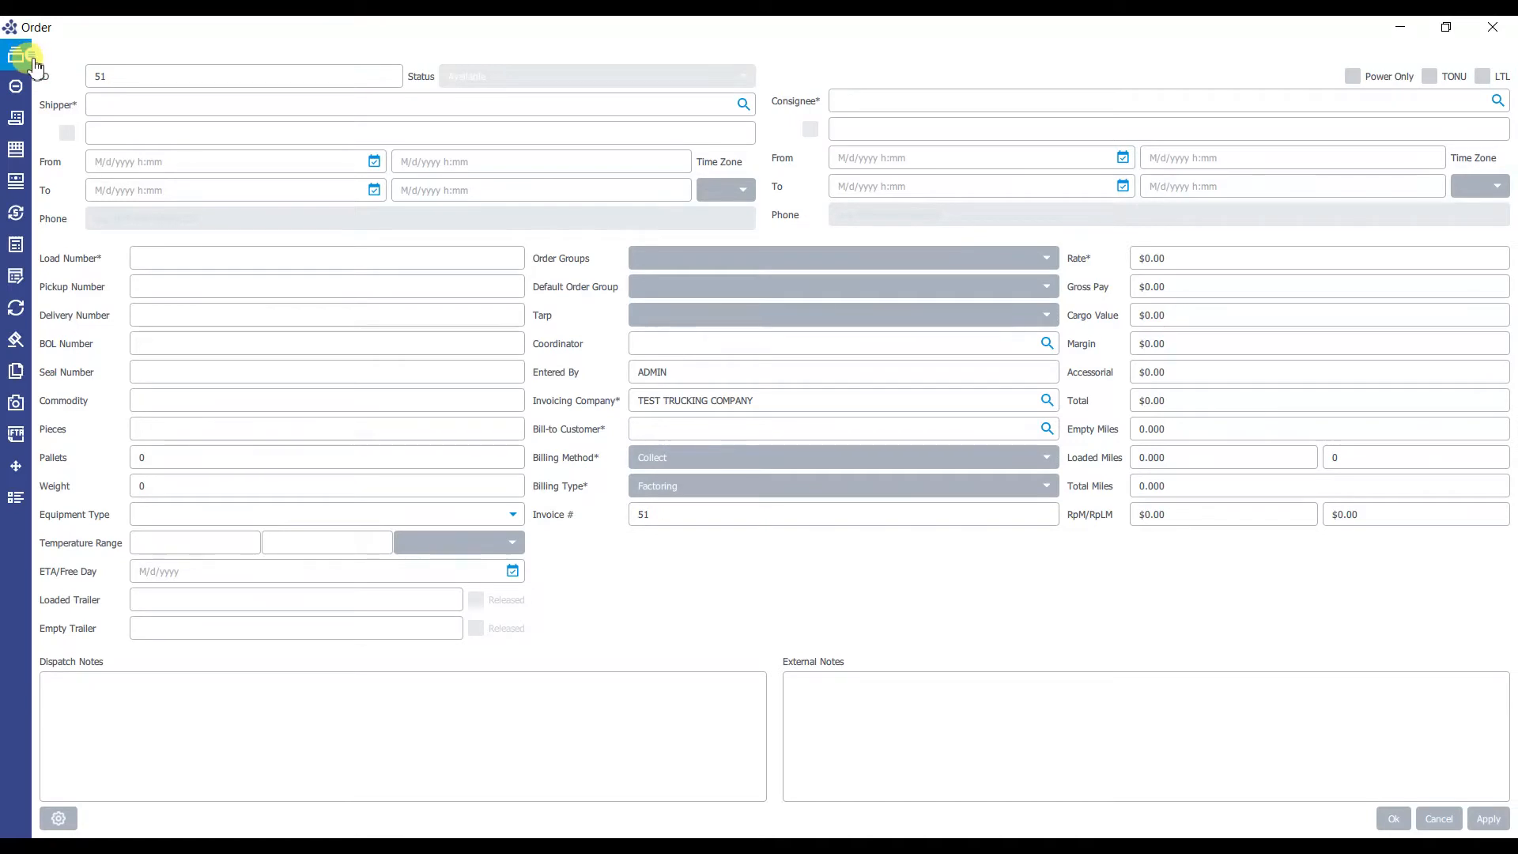
left_click(36, 58)
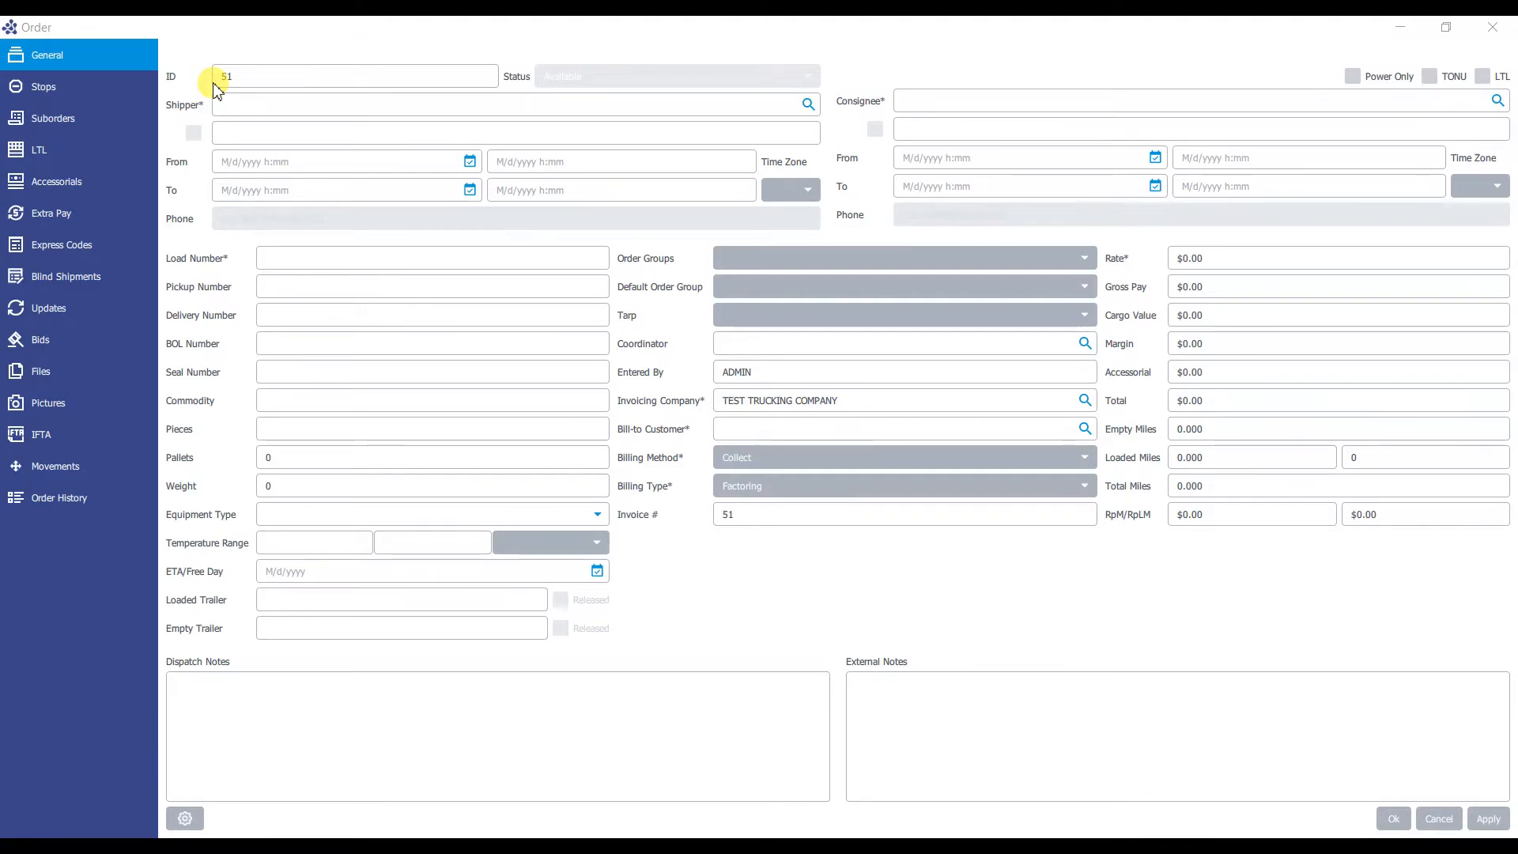
left_click(1493, 27)
left_click(755, 469)
Create a new order and choose TEST SHIPPER as its shipper by searching for TEST
left_click(46, 60)
left_click(83, 70)
left_click(309, 111)
type("TEST")
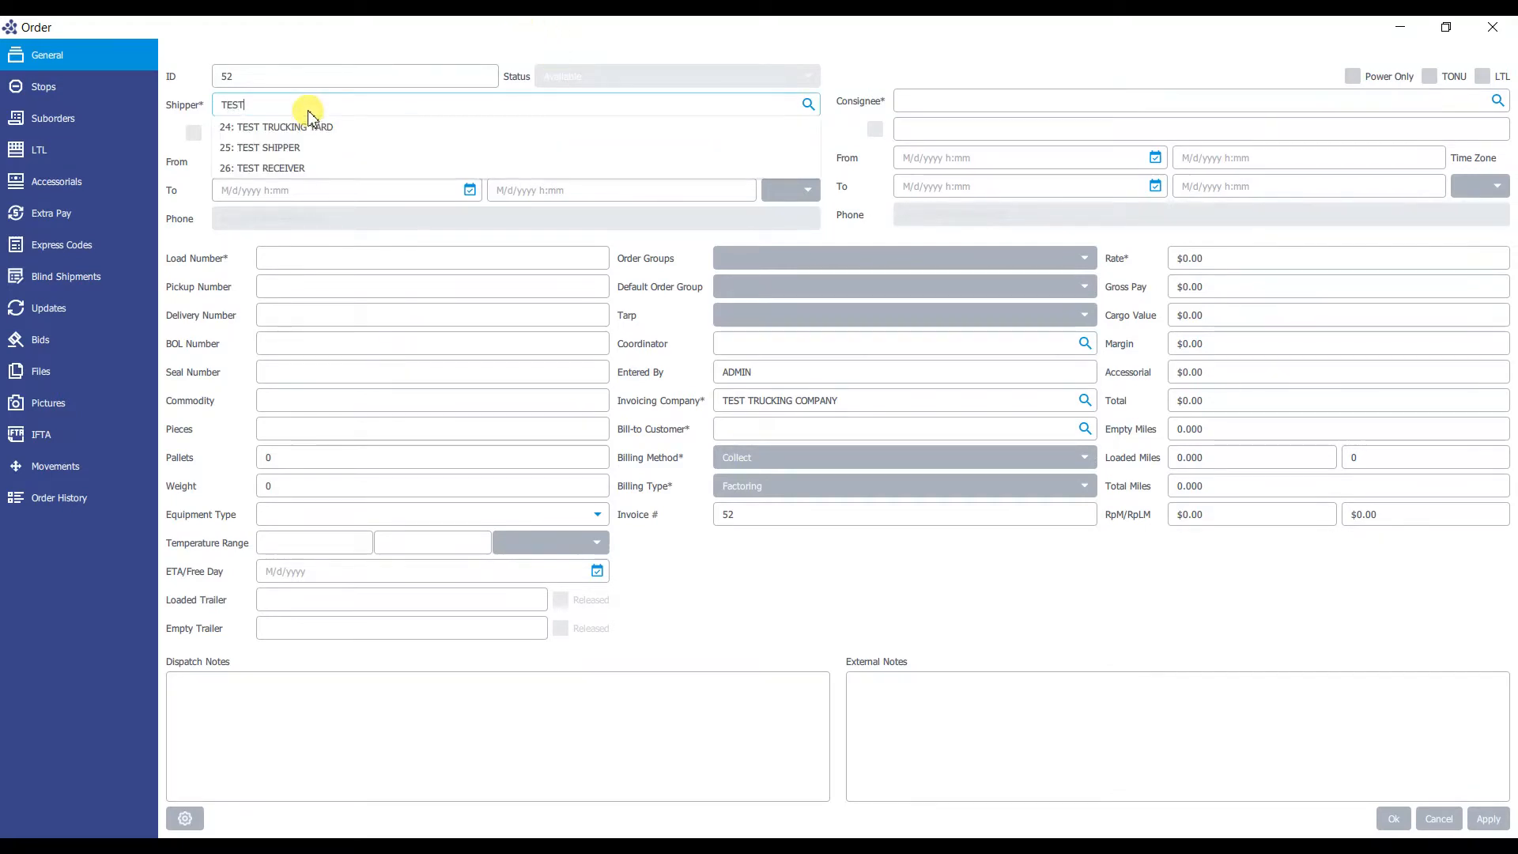
left_click(343, 148)
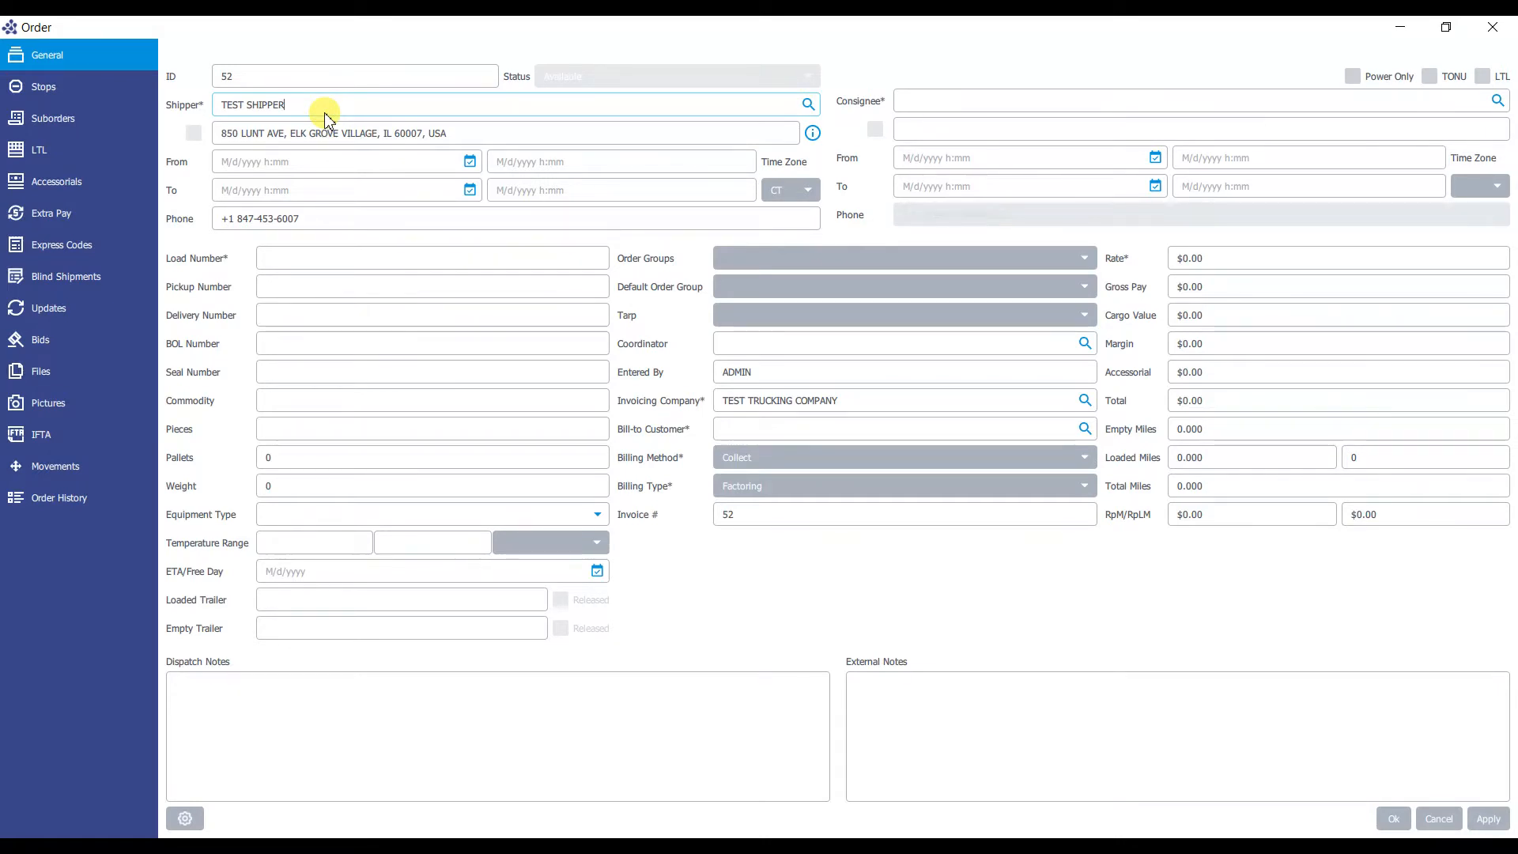
Clear the shipper and select TEST SHIPPER again from the location lookup
left_click_drag(292, 106, 197, 112)
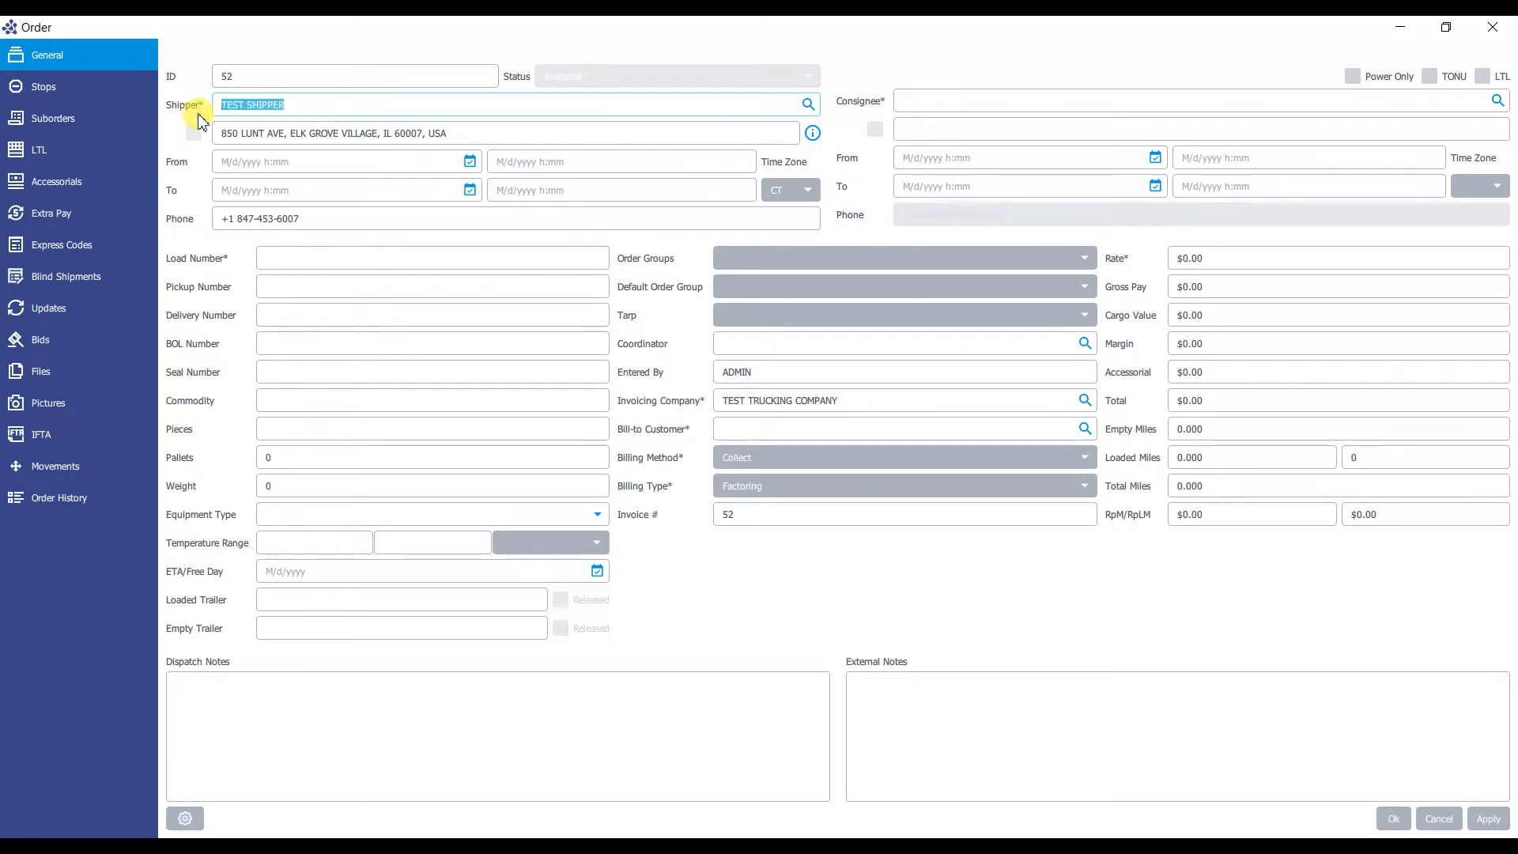
key("BackSpace")
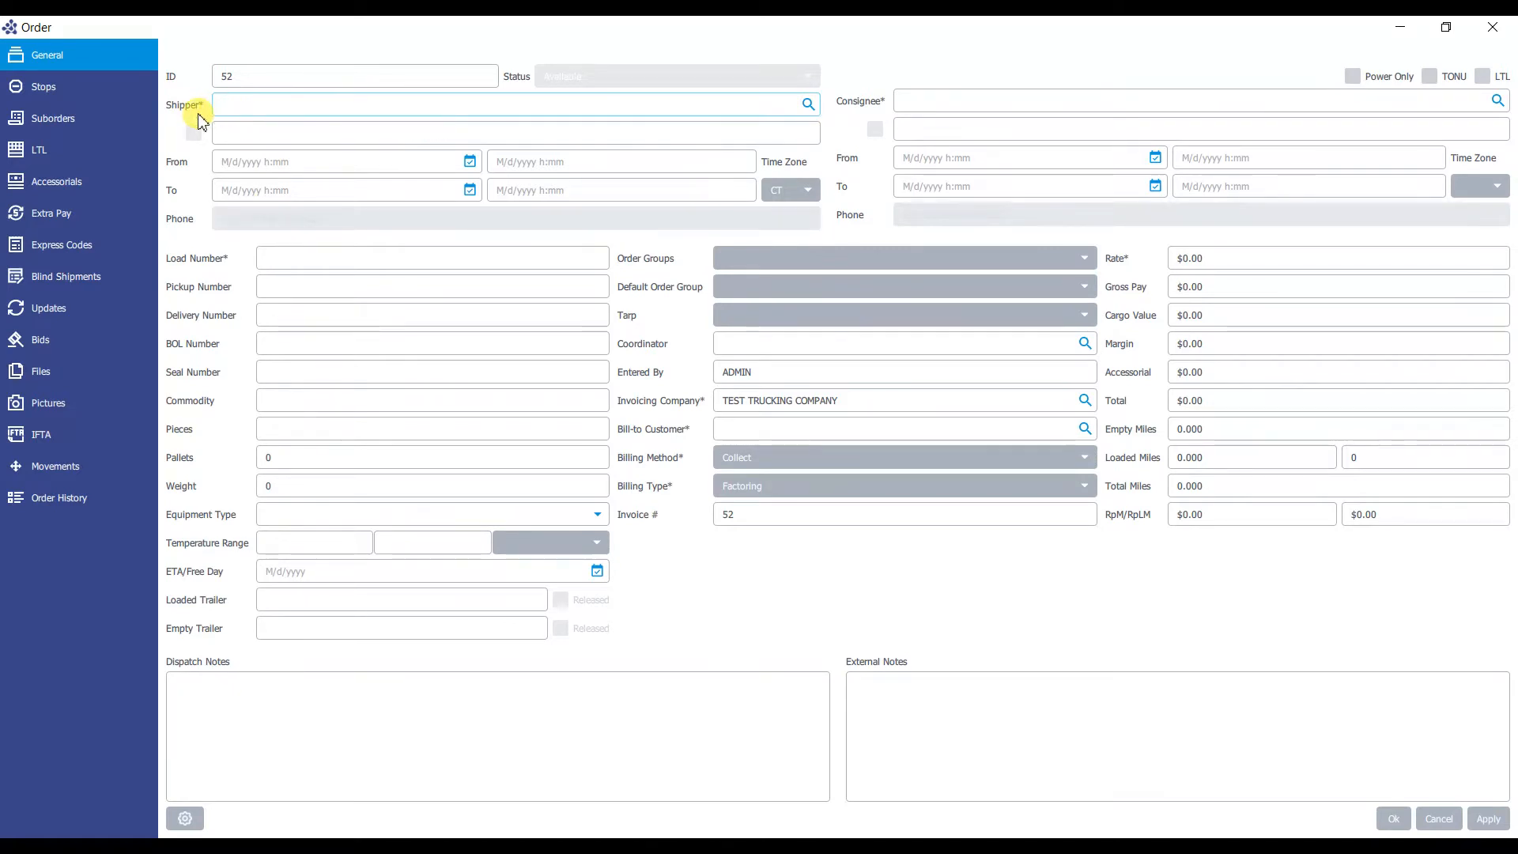
left_click(807, 104)
double_click(387, 209)
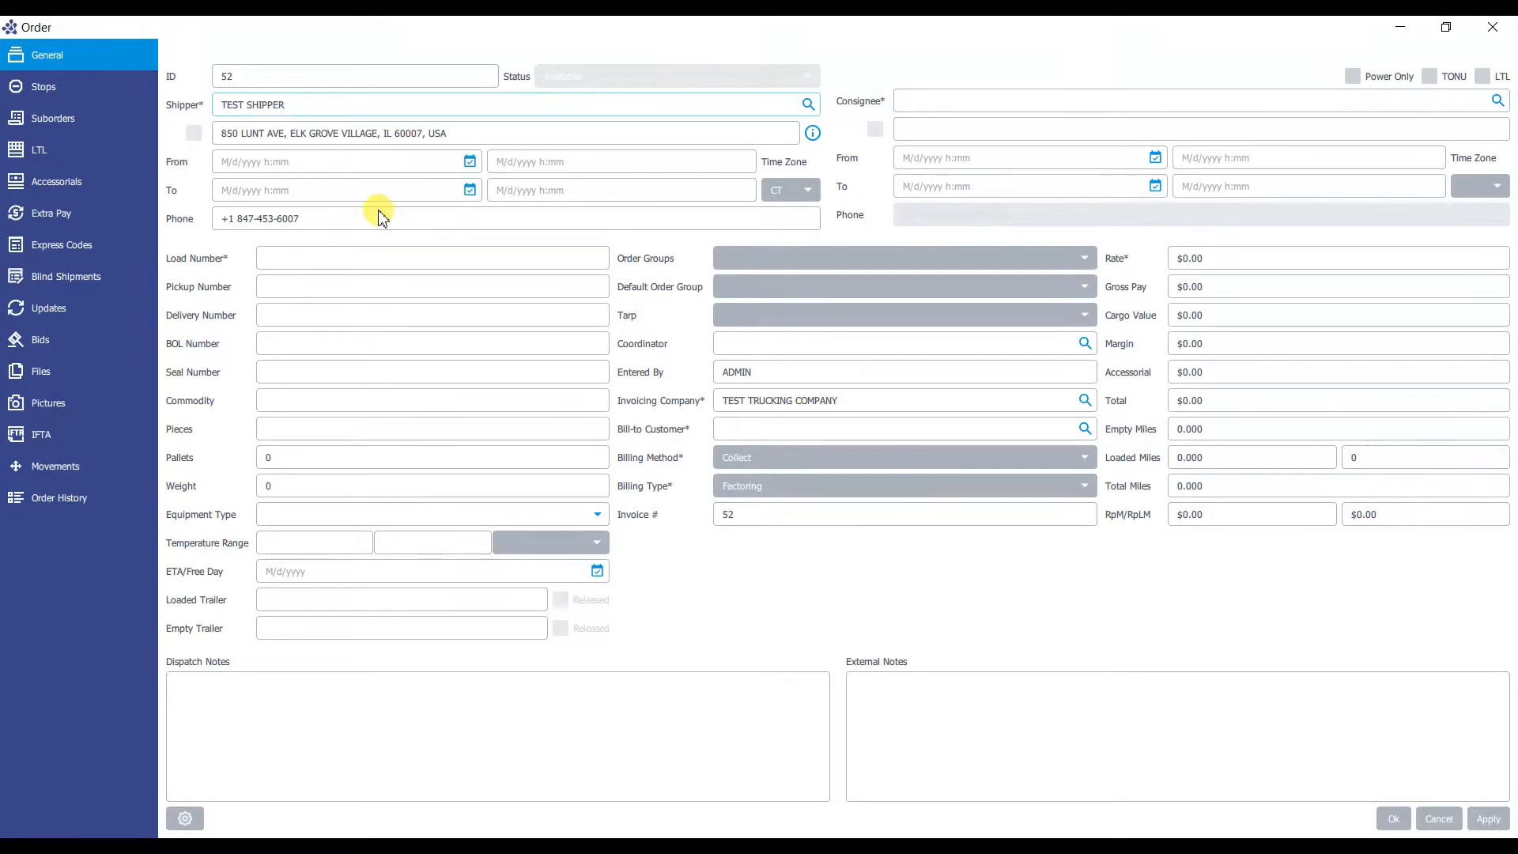
mouse_move(813, 136)
Set the shipper's pickup window from 3/5/2021 0:00 to 3/5/2021 23:59
left_click(239, 168)
type("3/5/2021")
left_click(246, 191)
left_click(779, 194)
left_click(817, 176)
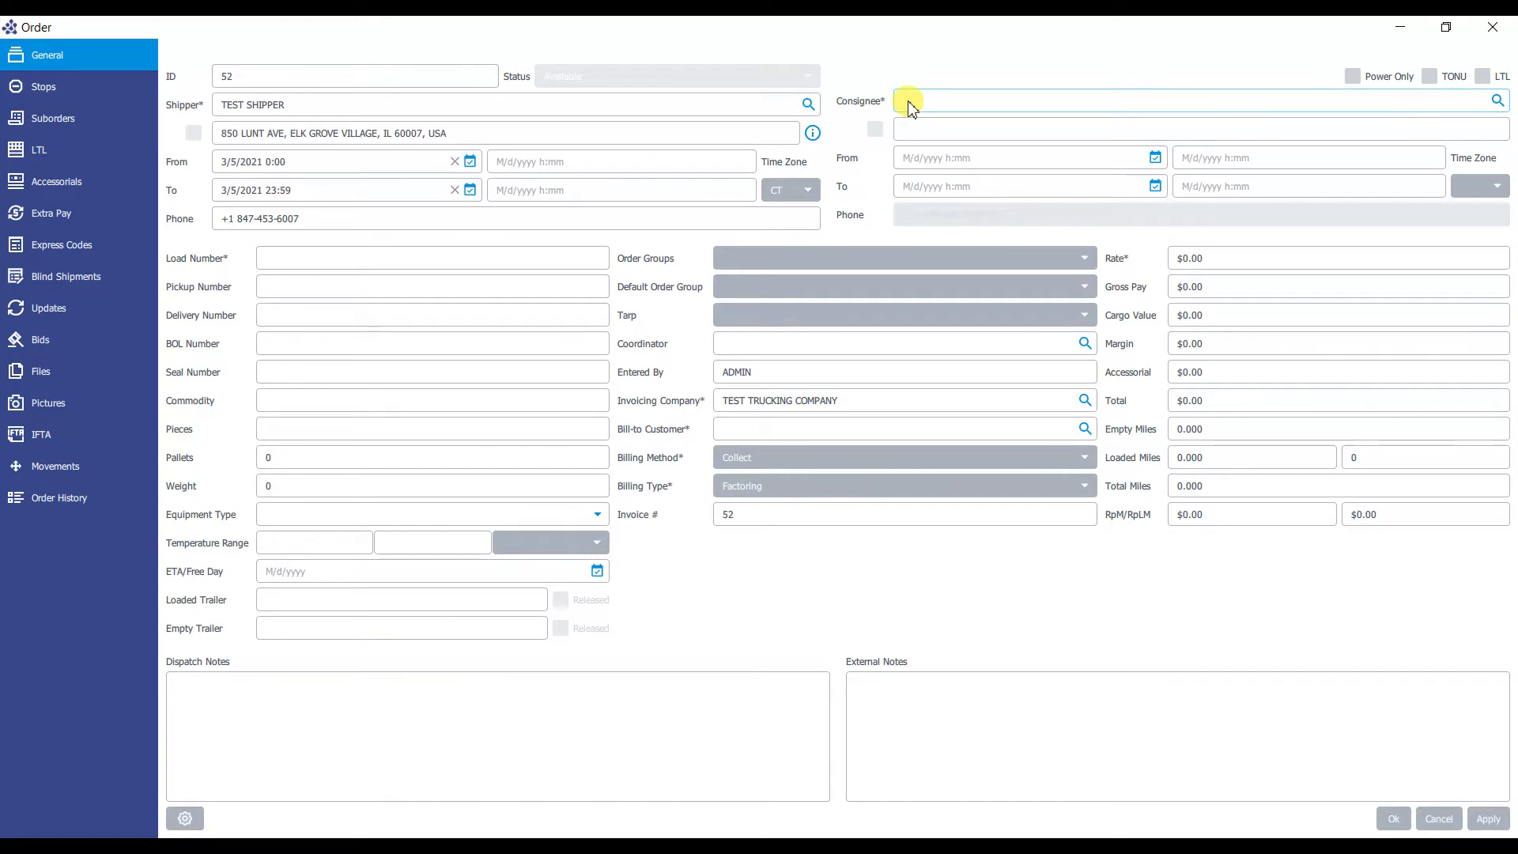
Choose HARRISBURG RECEIVERS as the consignee and enter the current date, 3/5/2021, as the delivery window's start
type("ARRIS")
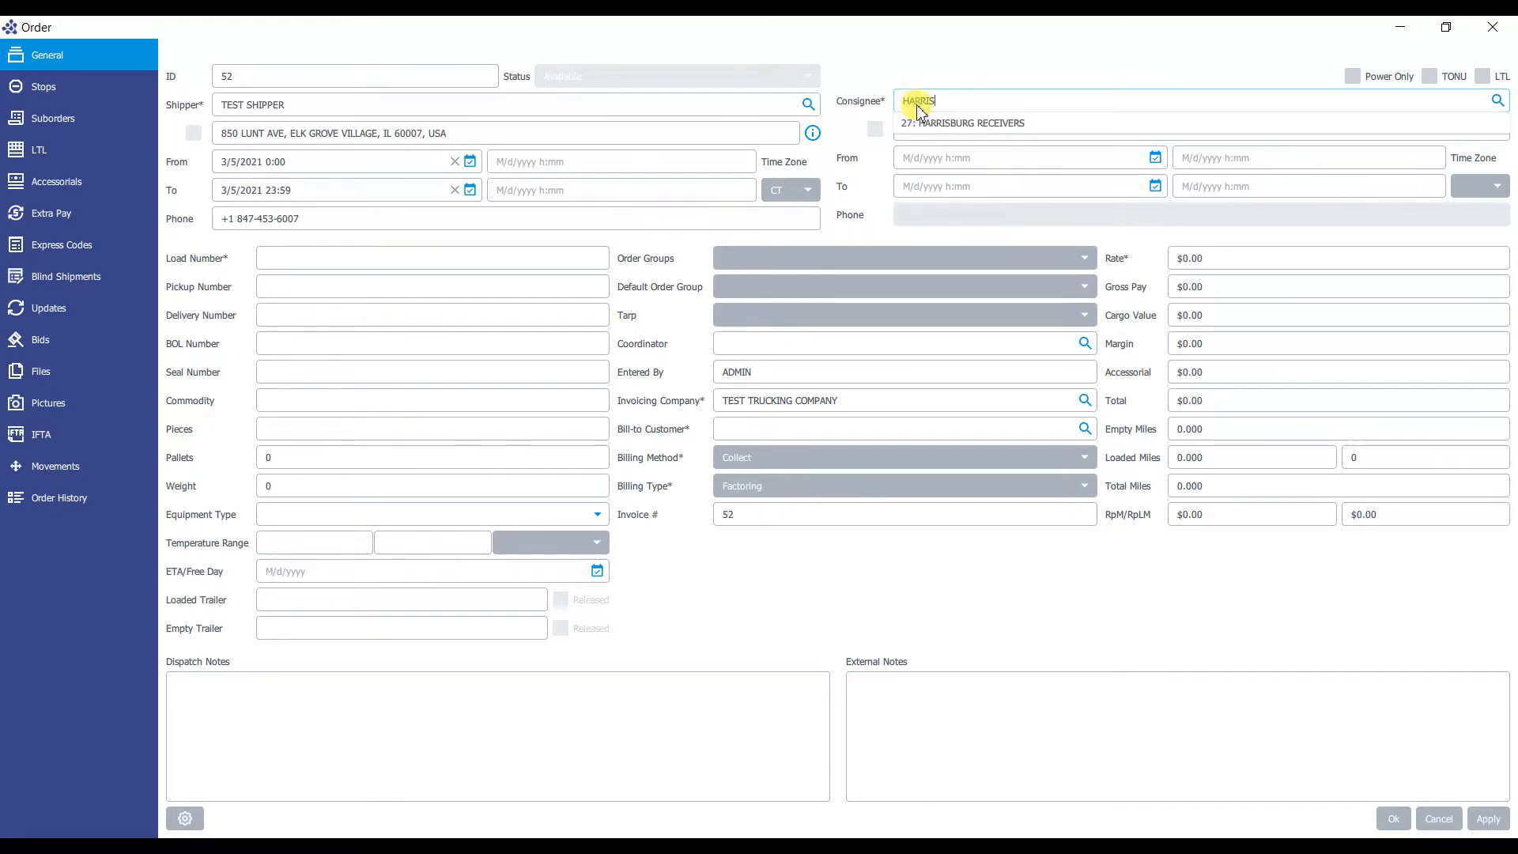
left_click(952, 126)
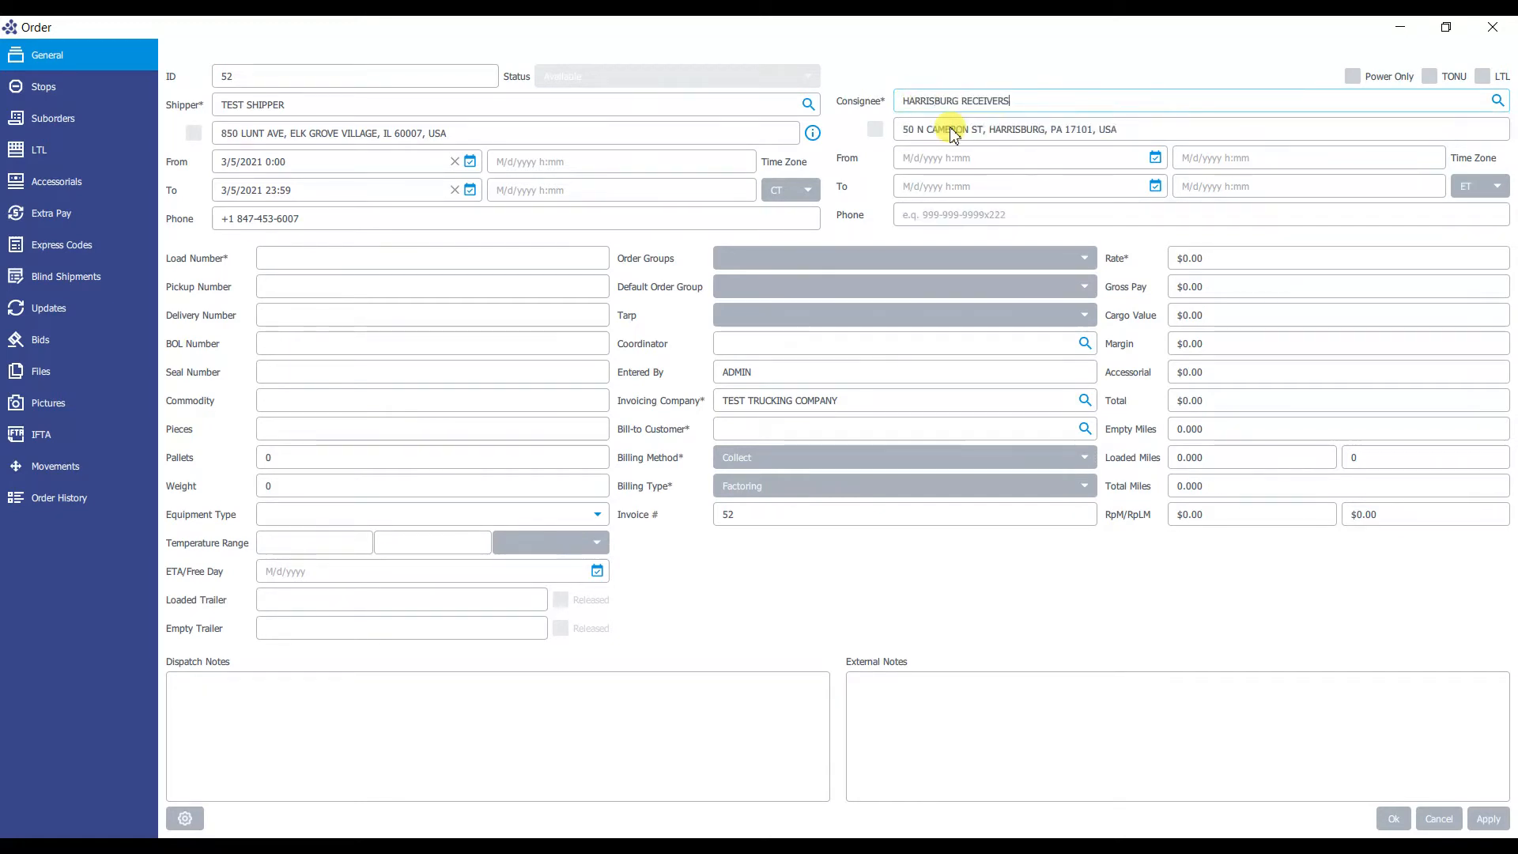
left_click(917, 162)
type("T")
key("Return")
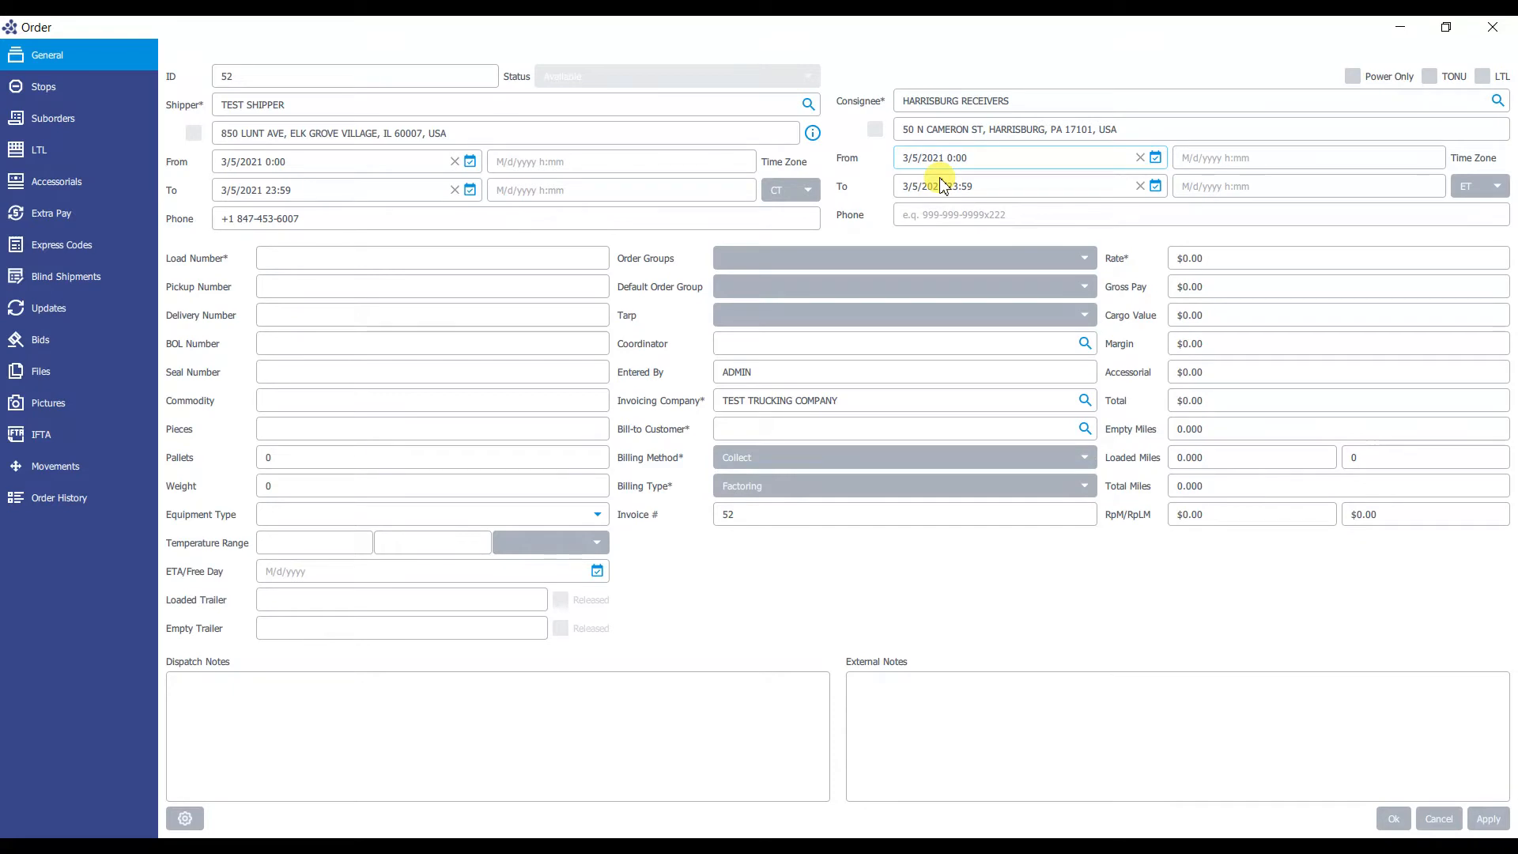
Set the consignee's delivery From date to one day after the current date, 3/6/2021 0:00
left_click_drag(976, 158, 848, 151)
type("T1")
key("Return")
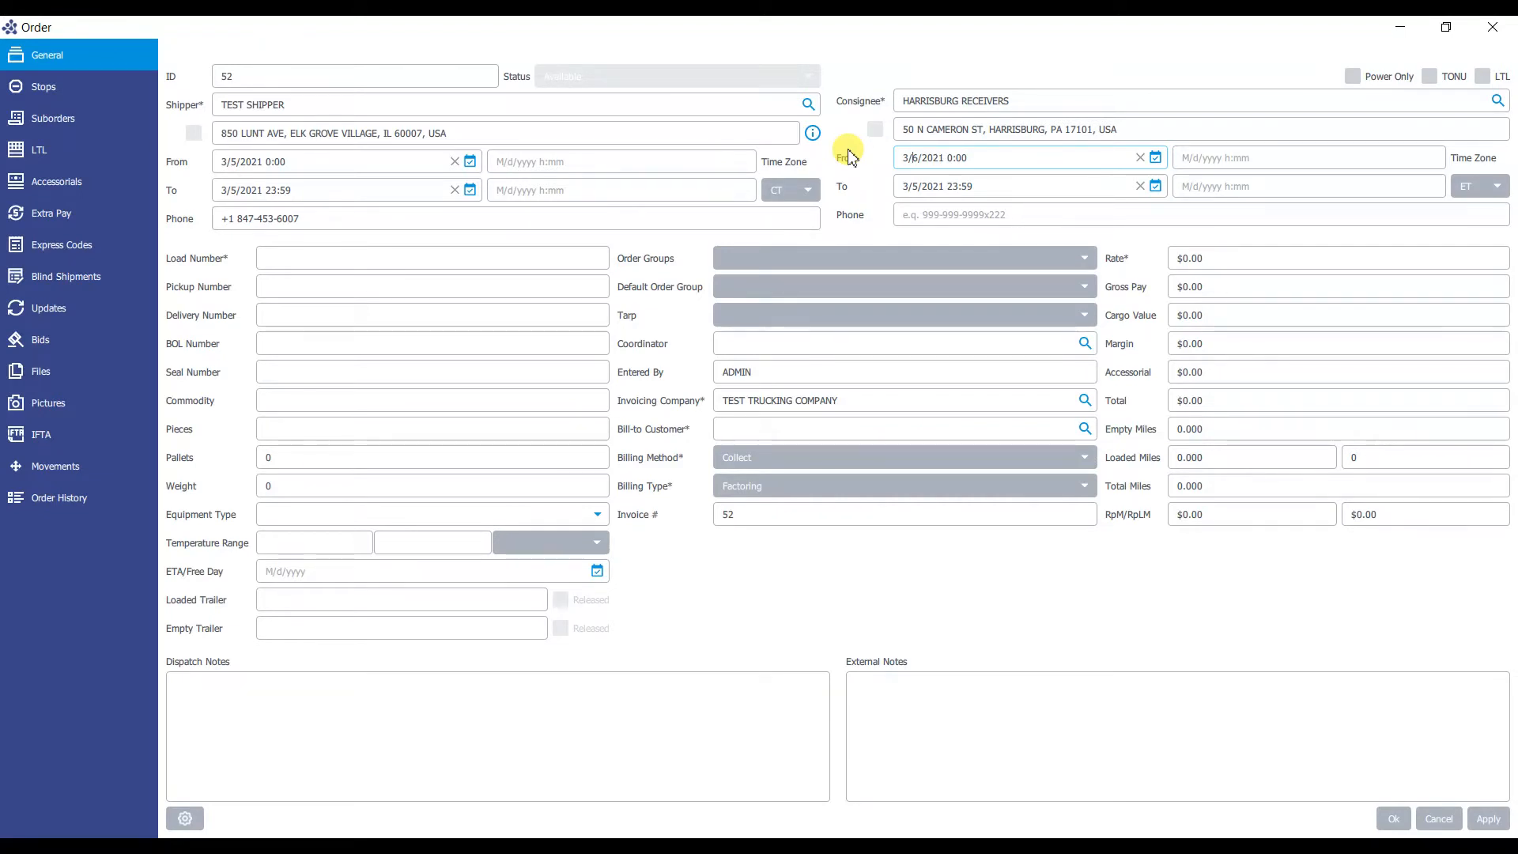
Try entering the consignee's delivery To date as two days before the current date, 3/3/2021
left_click(901, 187)
type("T-2")
key("Return")
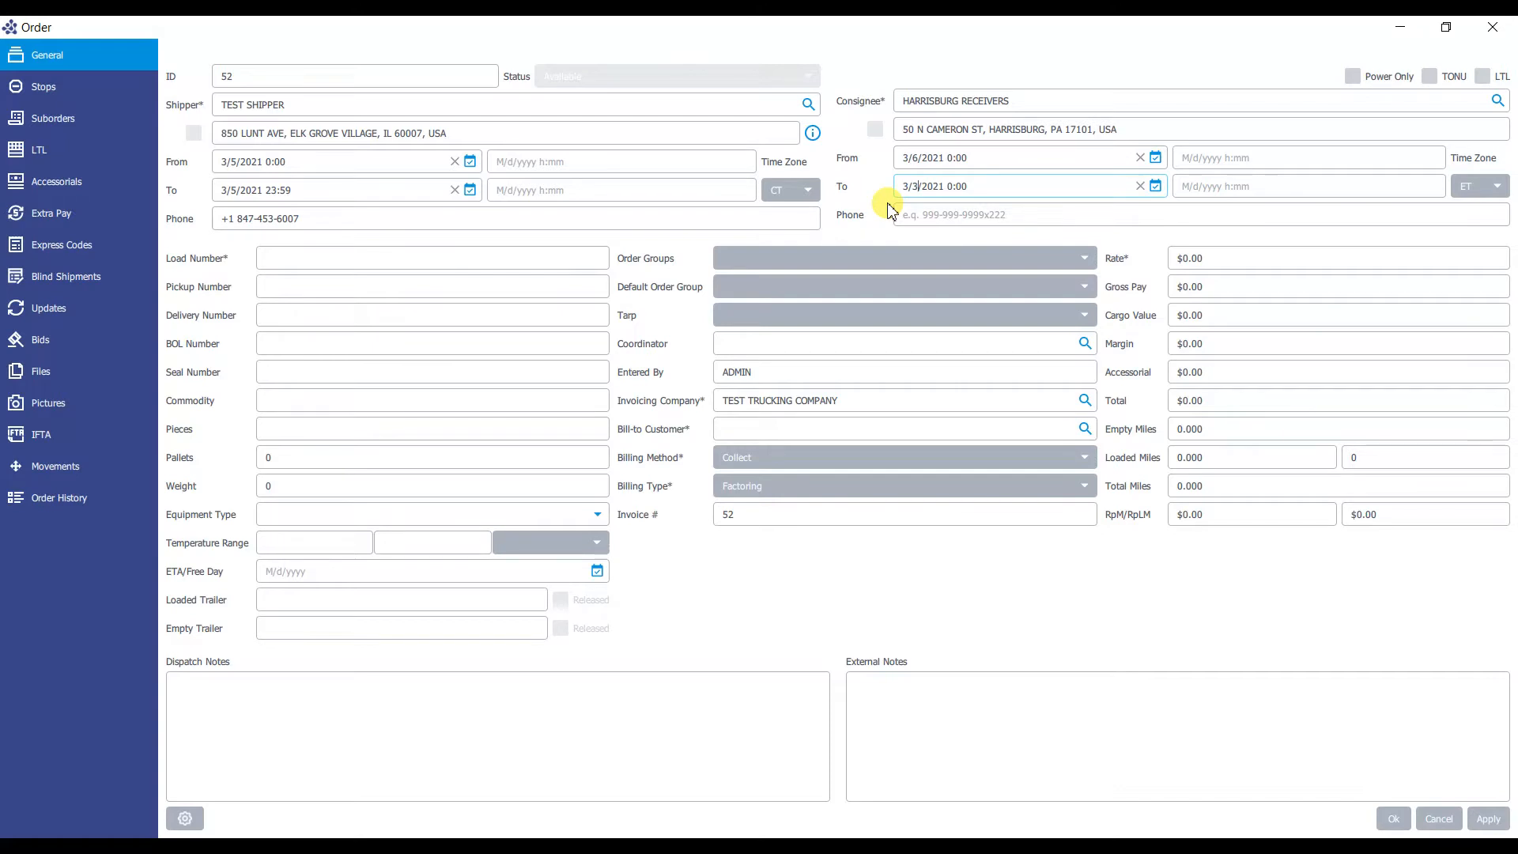
Set the consignee's delivery To date to 3/6/2021 00:00
left_click_drag(977, 194, 870, 193)
type("3/6/2021 ")
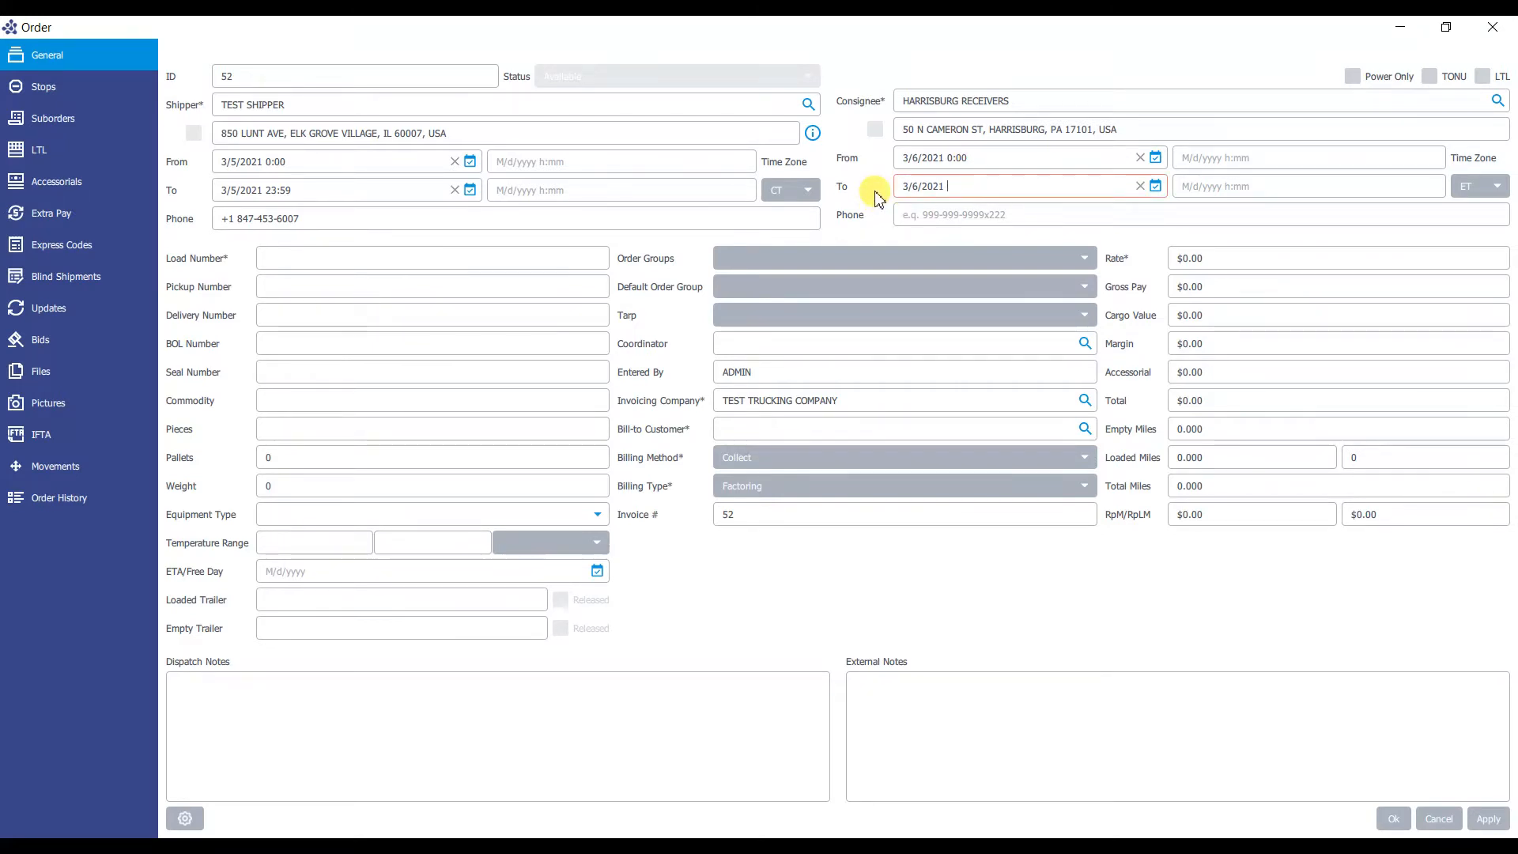
type("00:00")
left_click(294, 459)
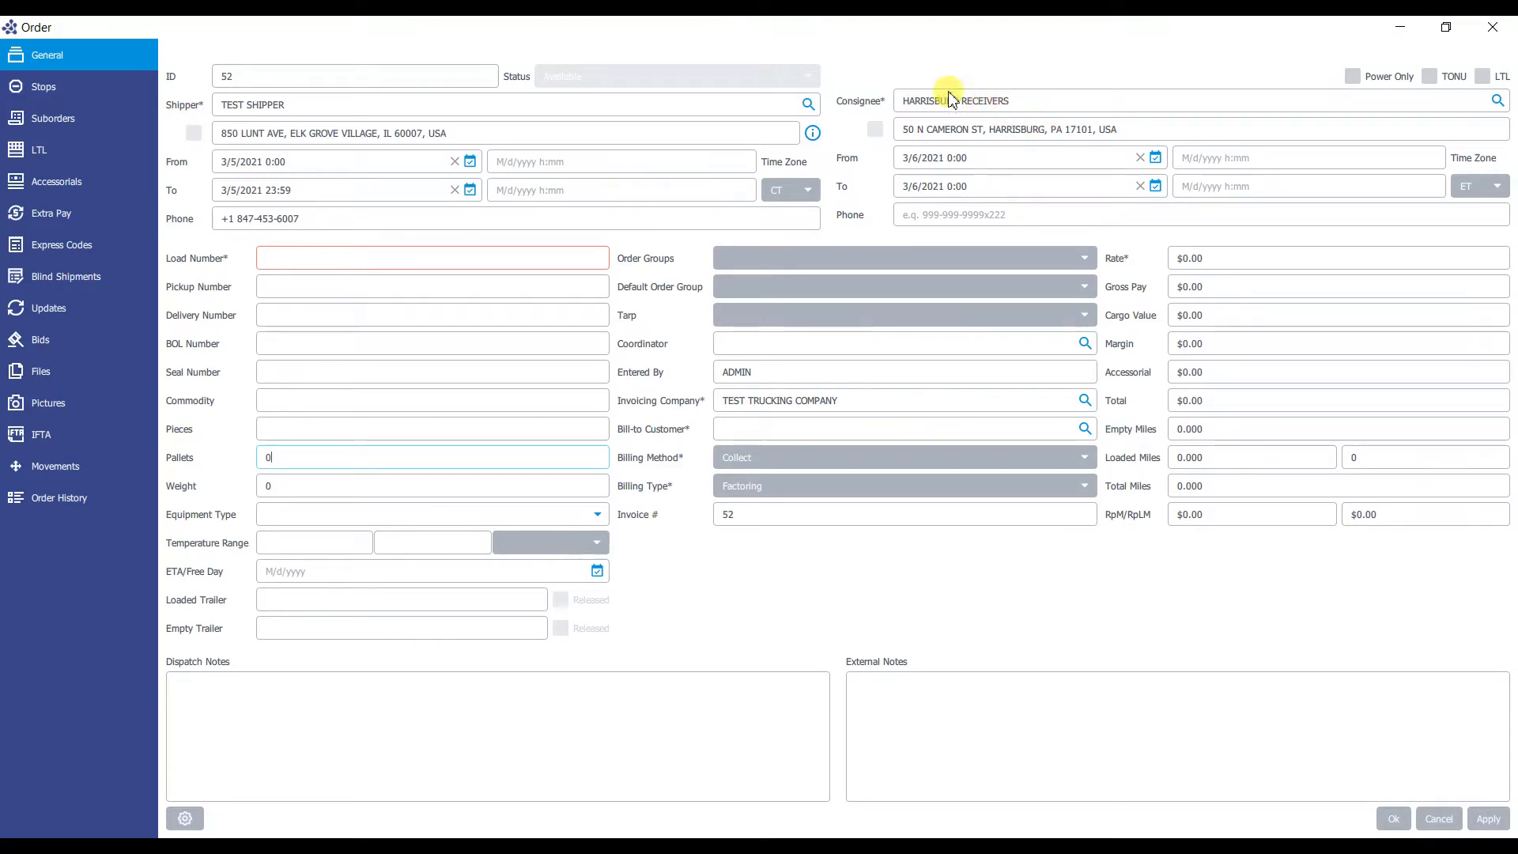
Enter the order's load number, delivery number and seal number
left_click(333, 269)
type("6996966933333")
left_click(282, 316)
type("69906996633333")
left_click(288, 378)
type("636638905233")
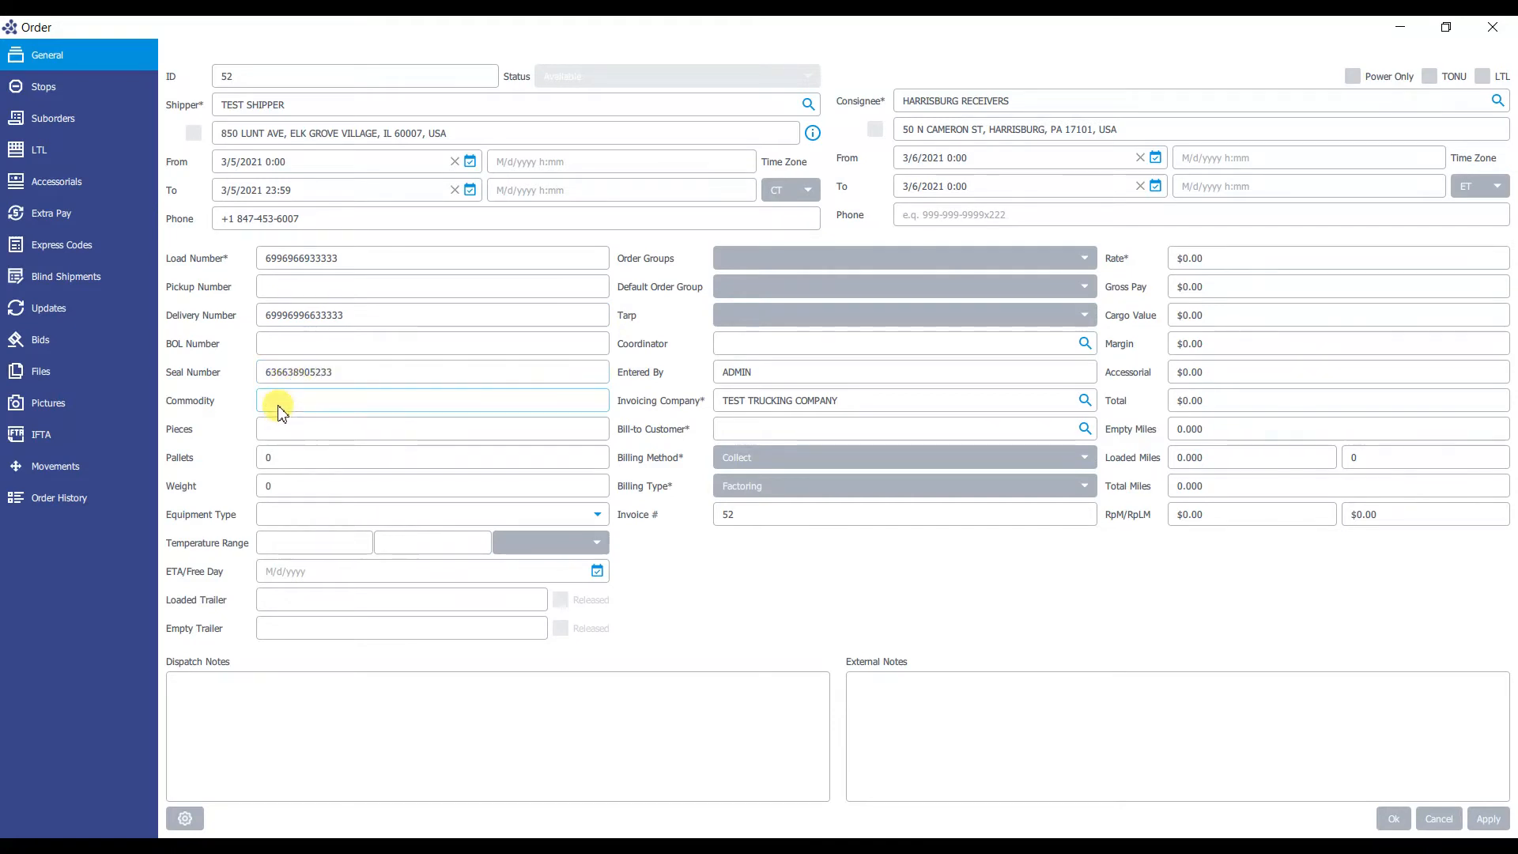
Set the order's commodity to FAK and its equipment type to Dry Van
left_click(278, 406)
type("FAK")
left_click(599, 519)
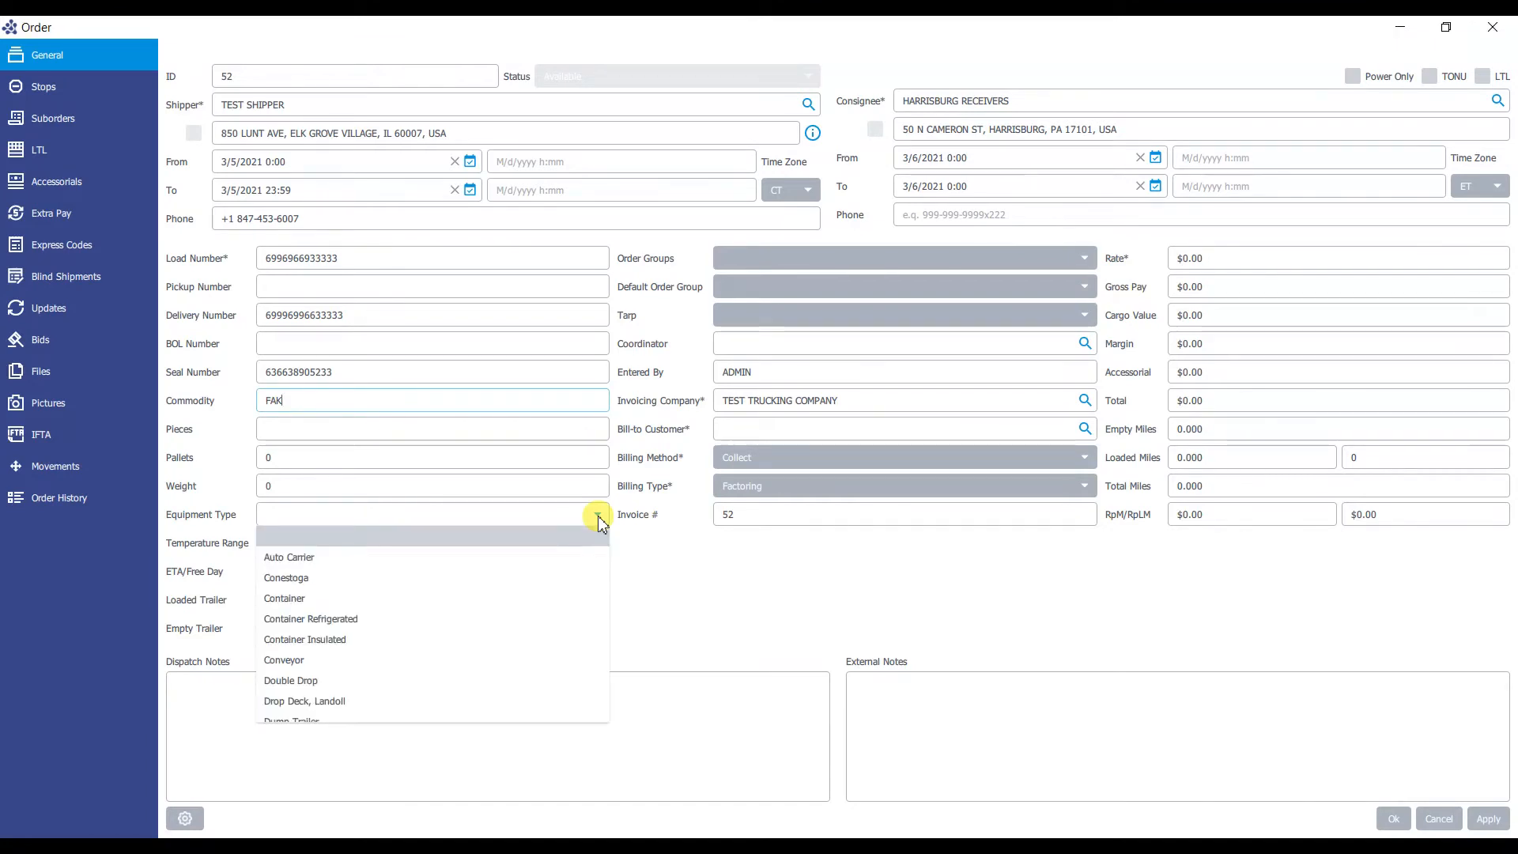
scroll(545, 559, "down", 7)
scroll(305, 528, "up", 3)
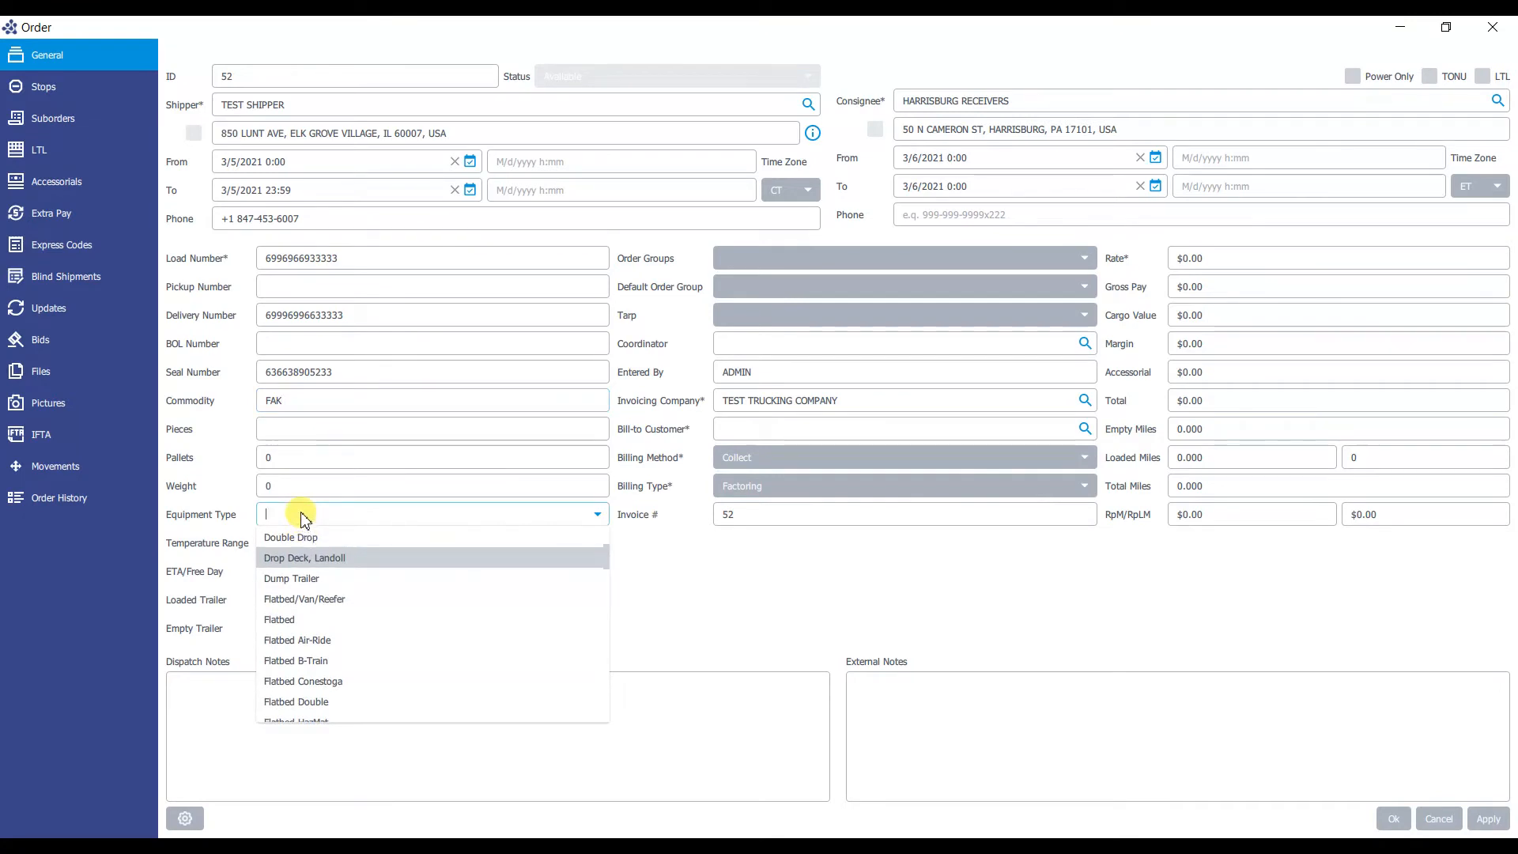
type("DRY")
left_click(306, 535)
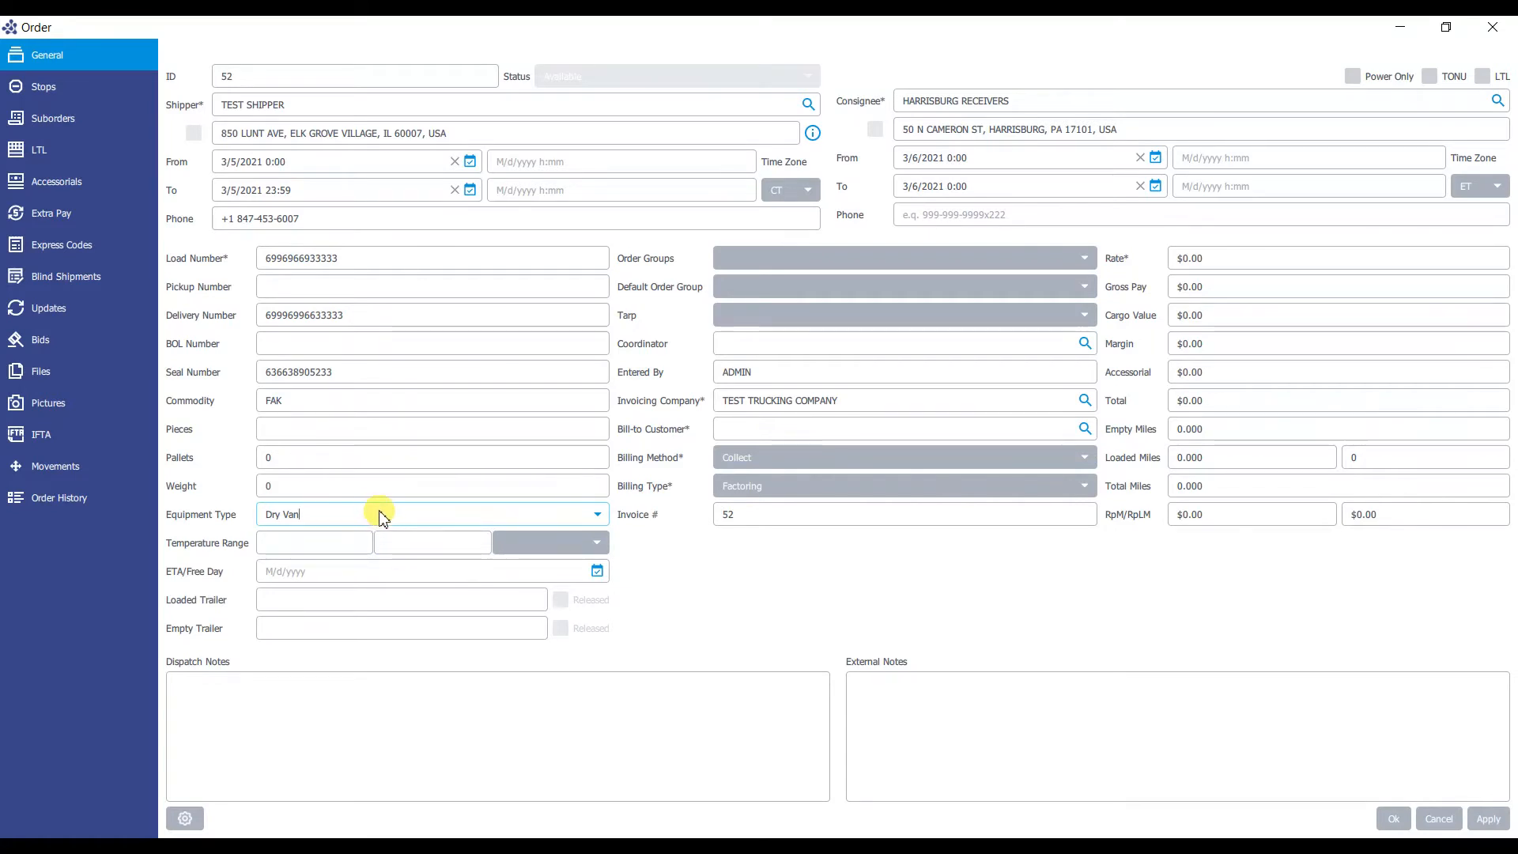
Set the order's temperature range from 0 to 32 with the Cycle T mode
left_click(332, 546)
type("0")
left_click(393, 542)
type("32")
left_click(519, 545)
left_click(537, 573)
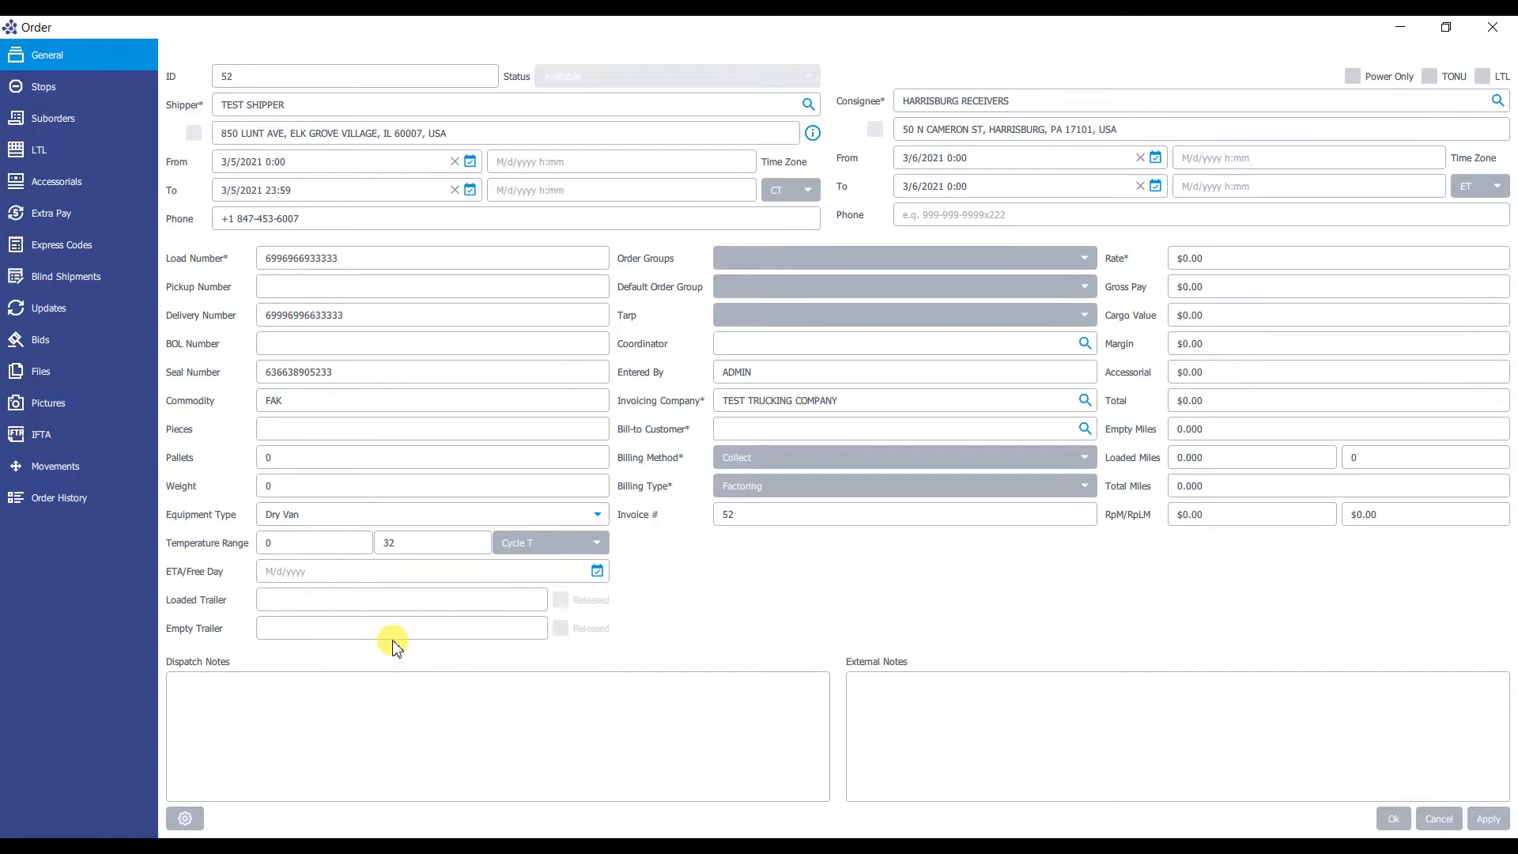
Assign the order to the groups DISPTATCHER 25, JONES TEST DISPATCH and SAMPLE, with JONES TEST DISPATCH as the default order group
left_click(757, 258)
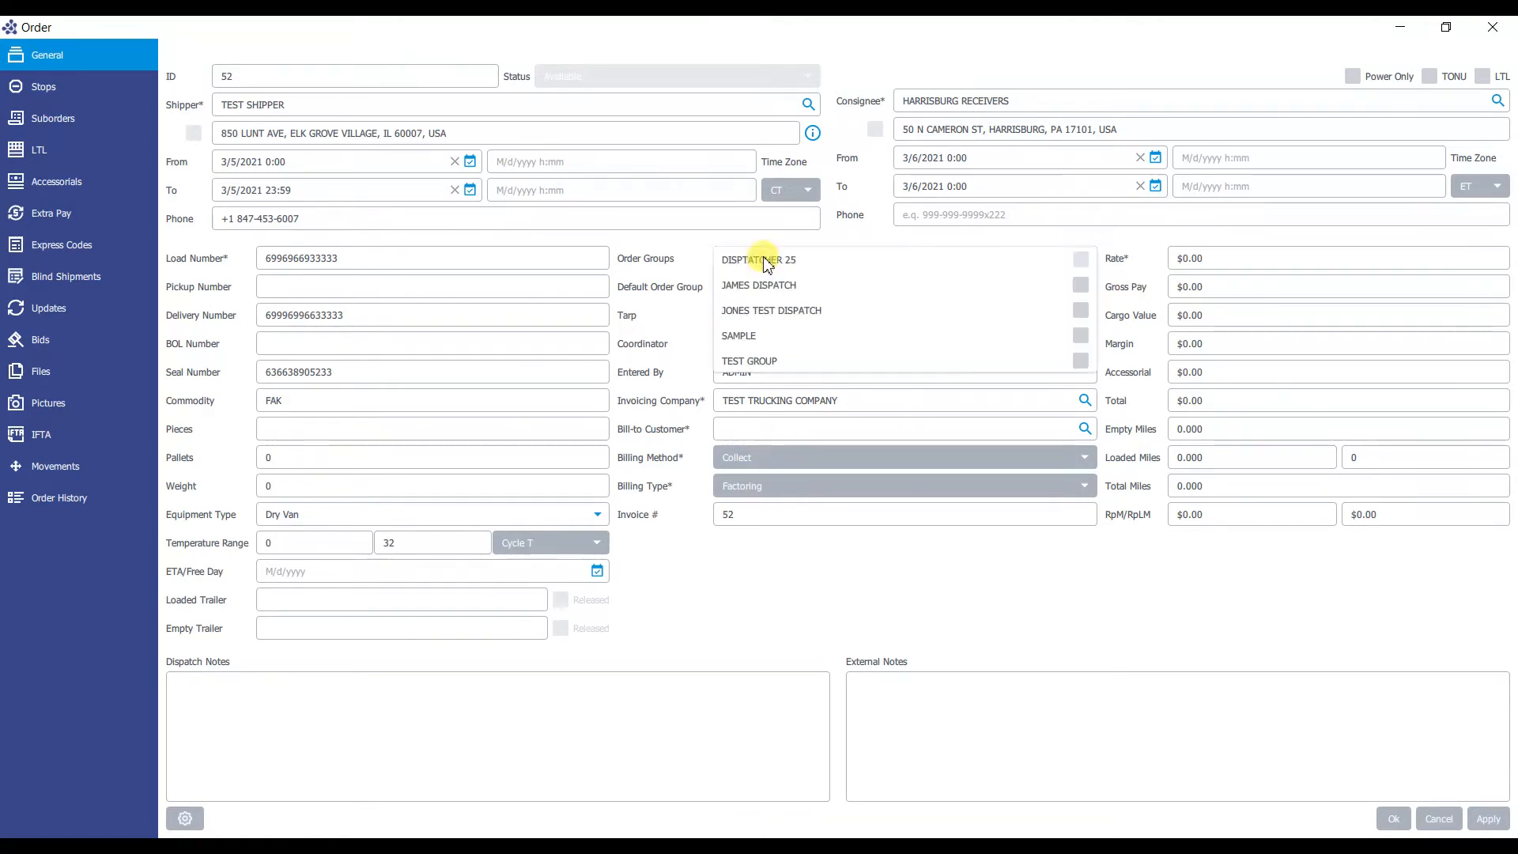
left_click(1080, 261)
left_click(1080, 311)
left_click(1081, 337)
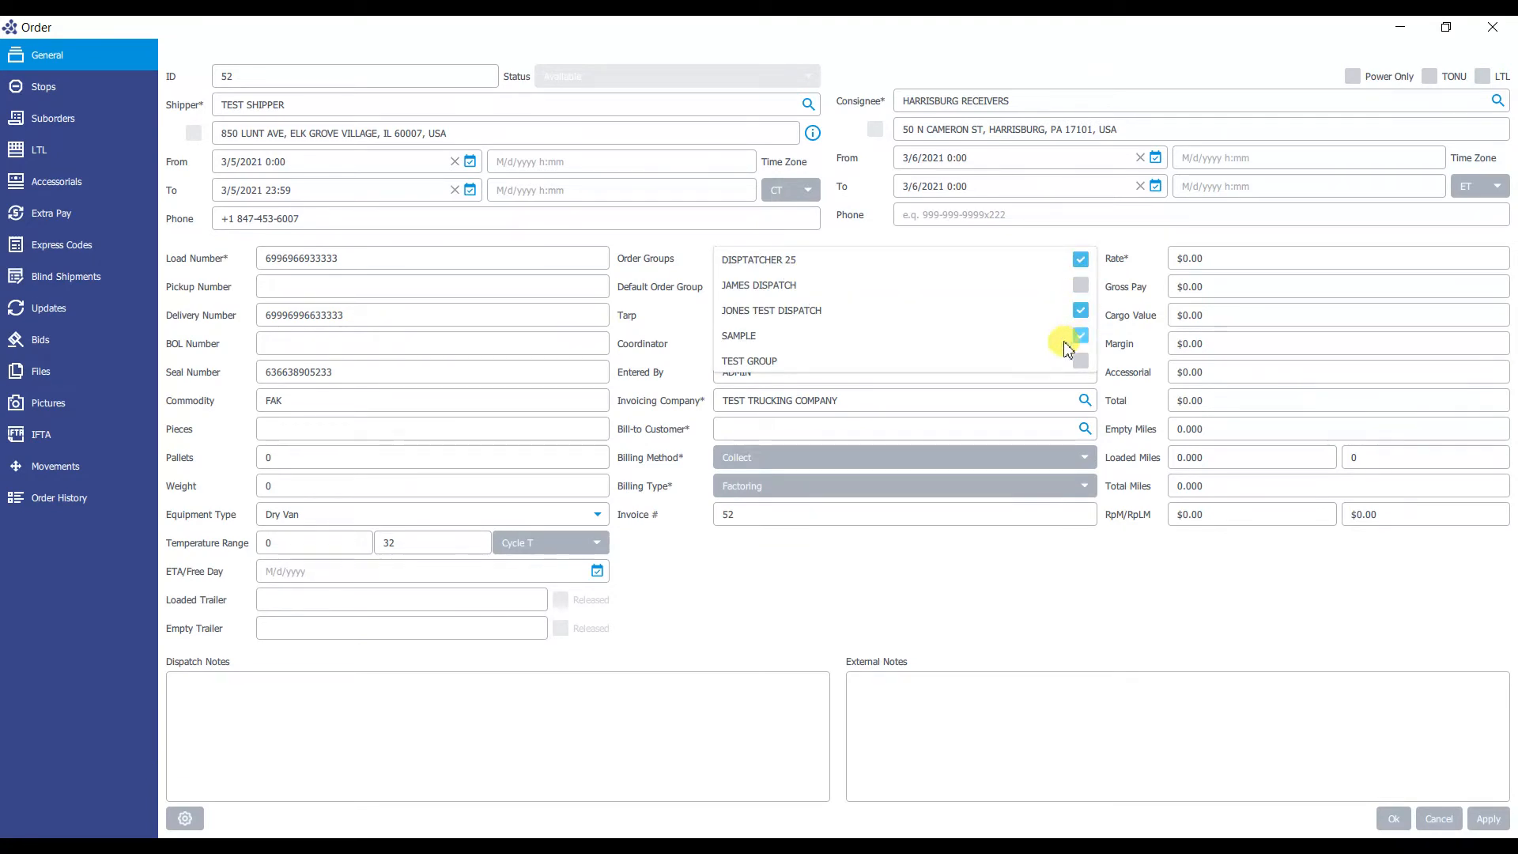
left_click(664, 290)
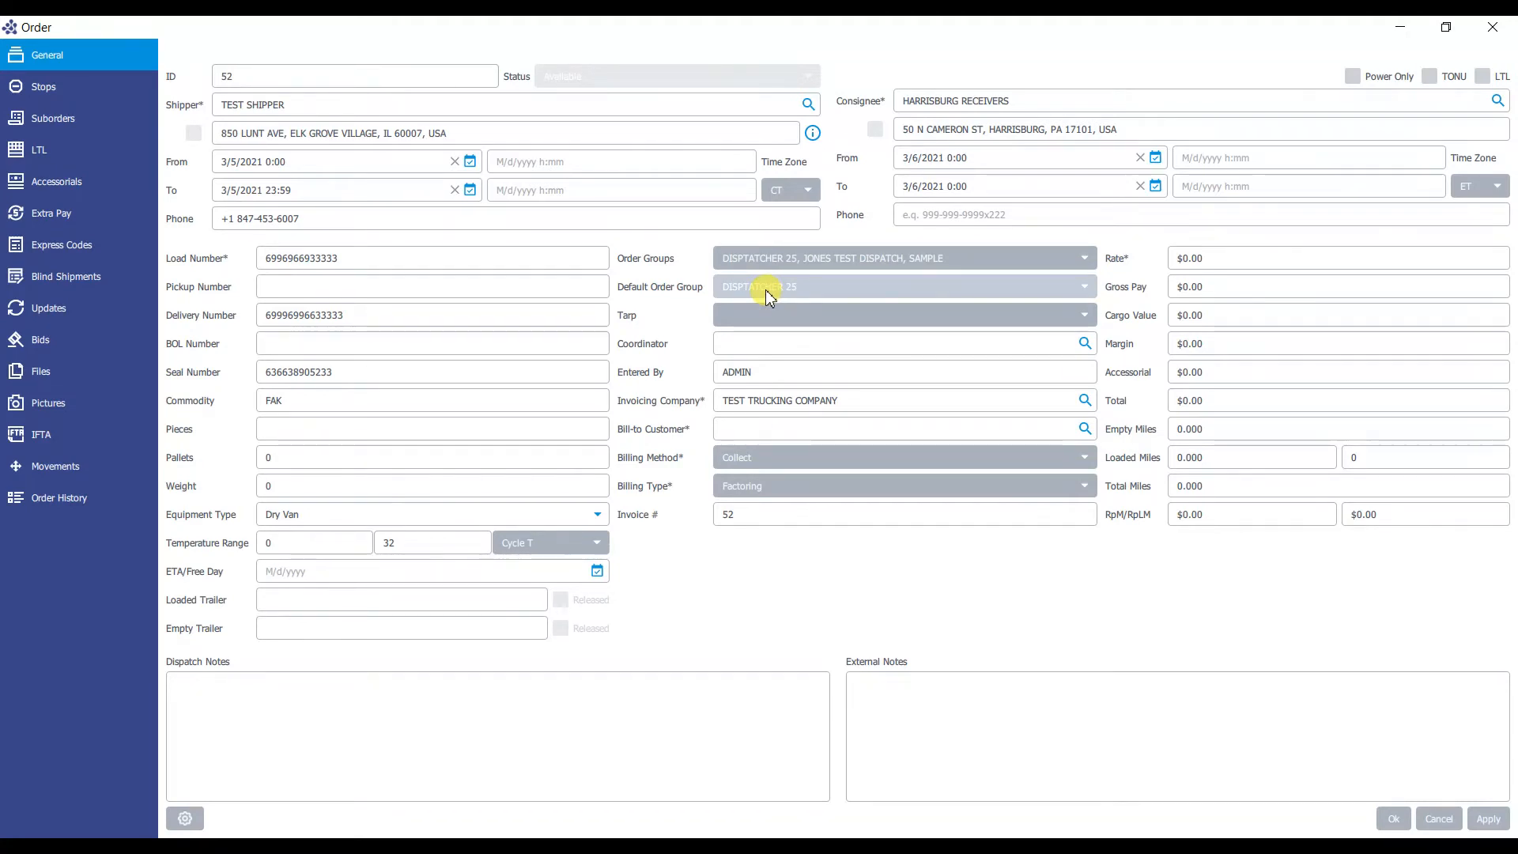
left_click(768, 296)
left_click(796, 326)
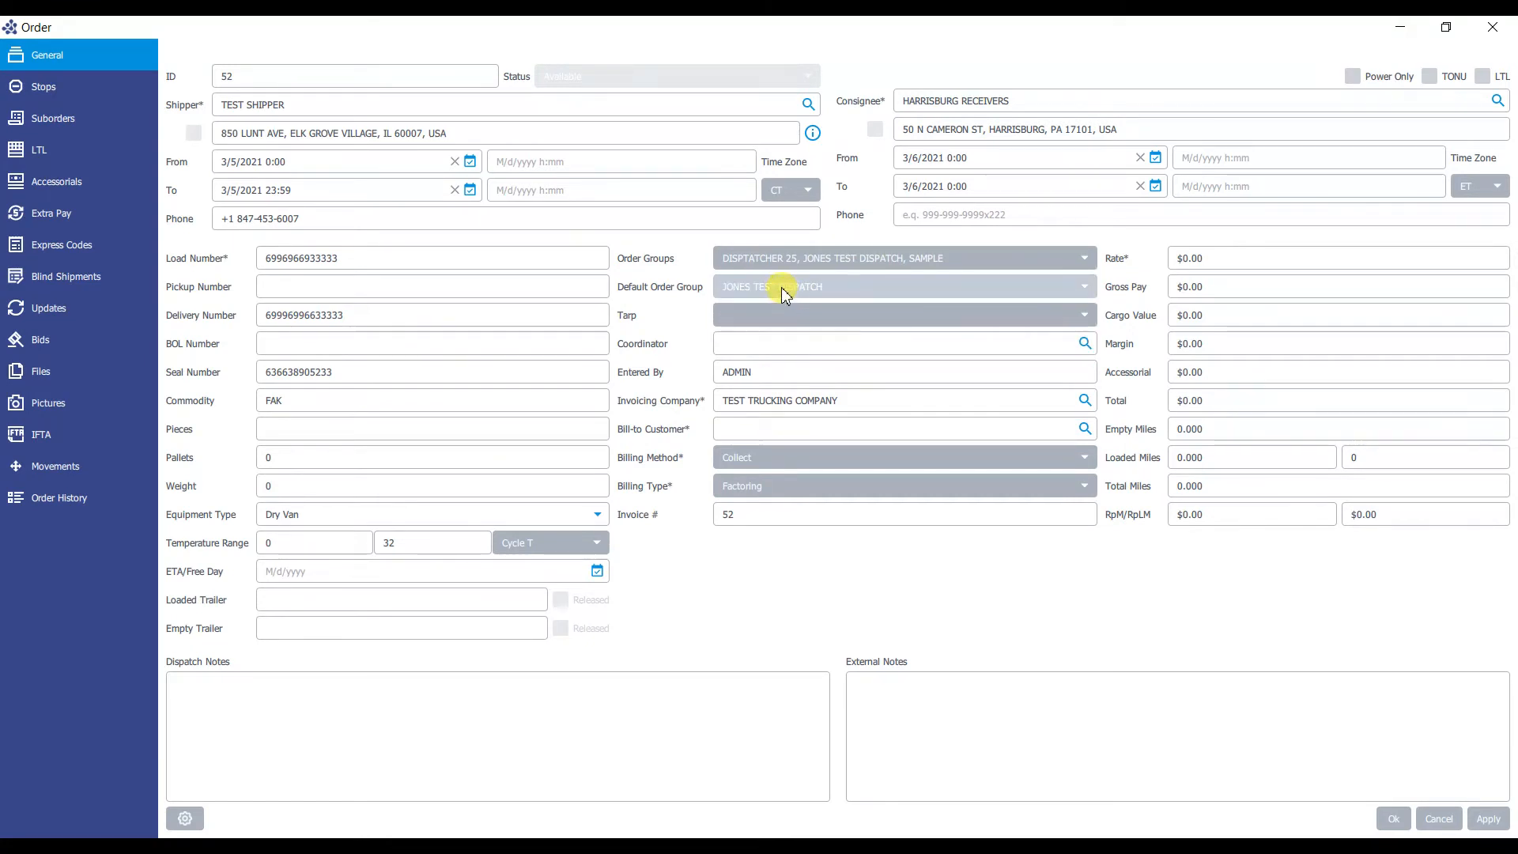
Set the order's tarp option to No Tarp and assign the coordinator by name
left_click(748, 316)
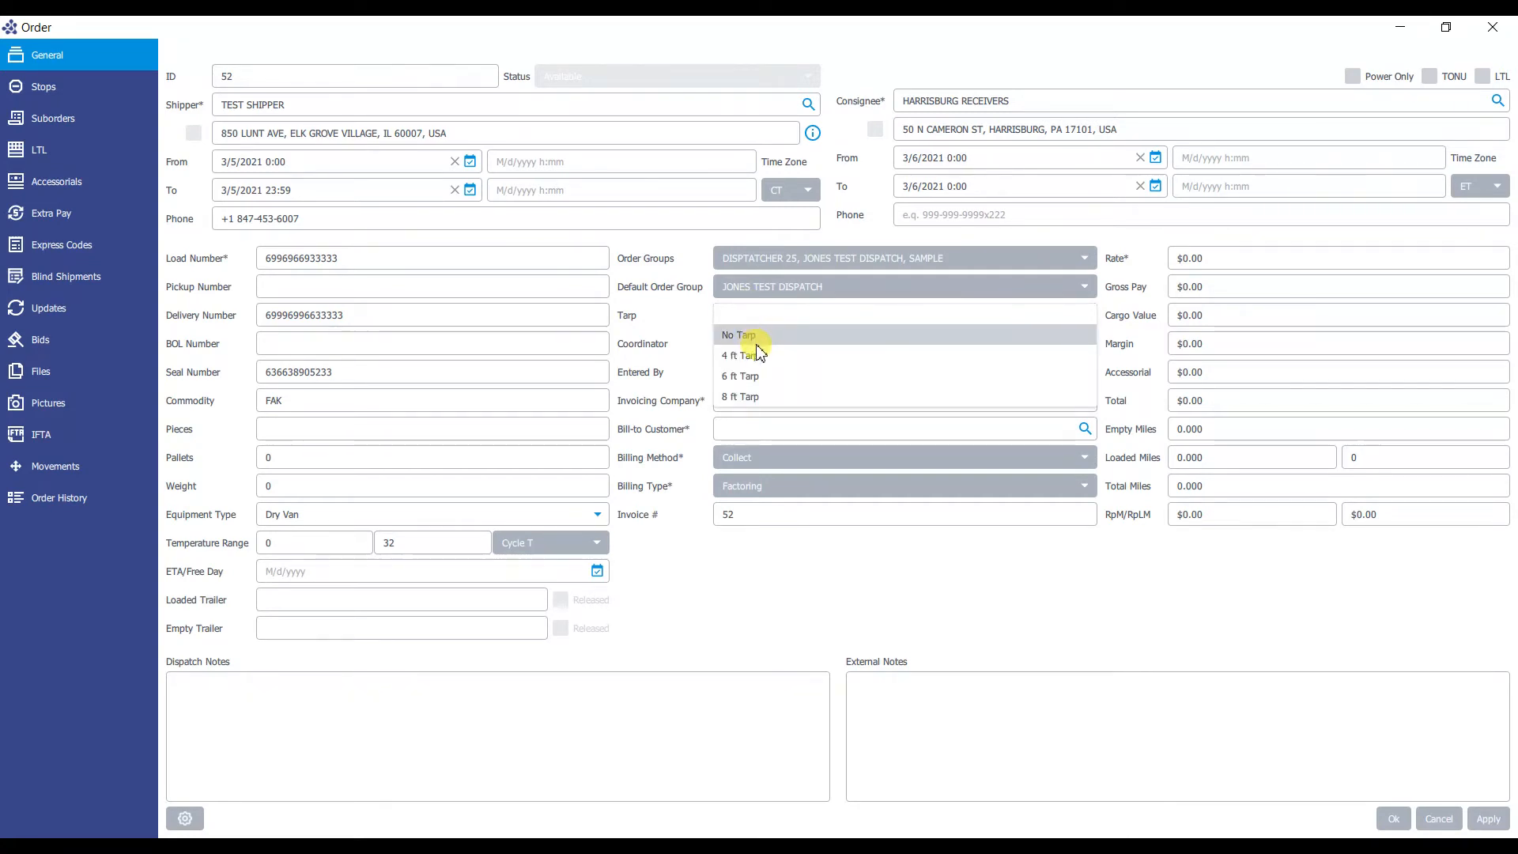
left_click(758, 342)
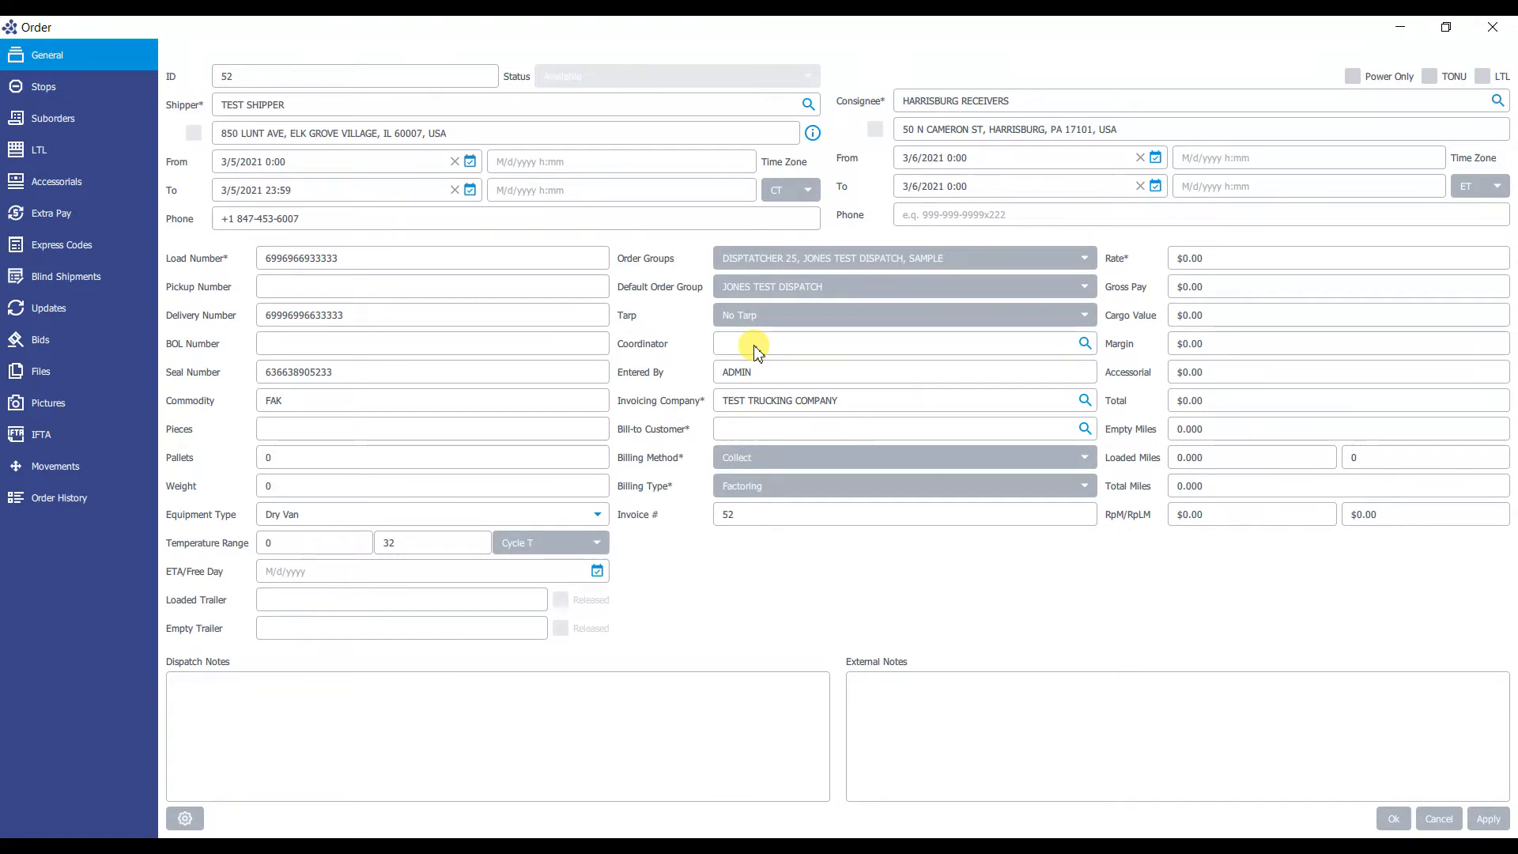
left_click(755, 348)
type("JACK")
left_click(764, 365)
Set the order's bill-to customer to TEST BROKER and check the available billing types
left_click(735, 433)
type("TES")
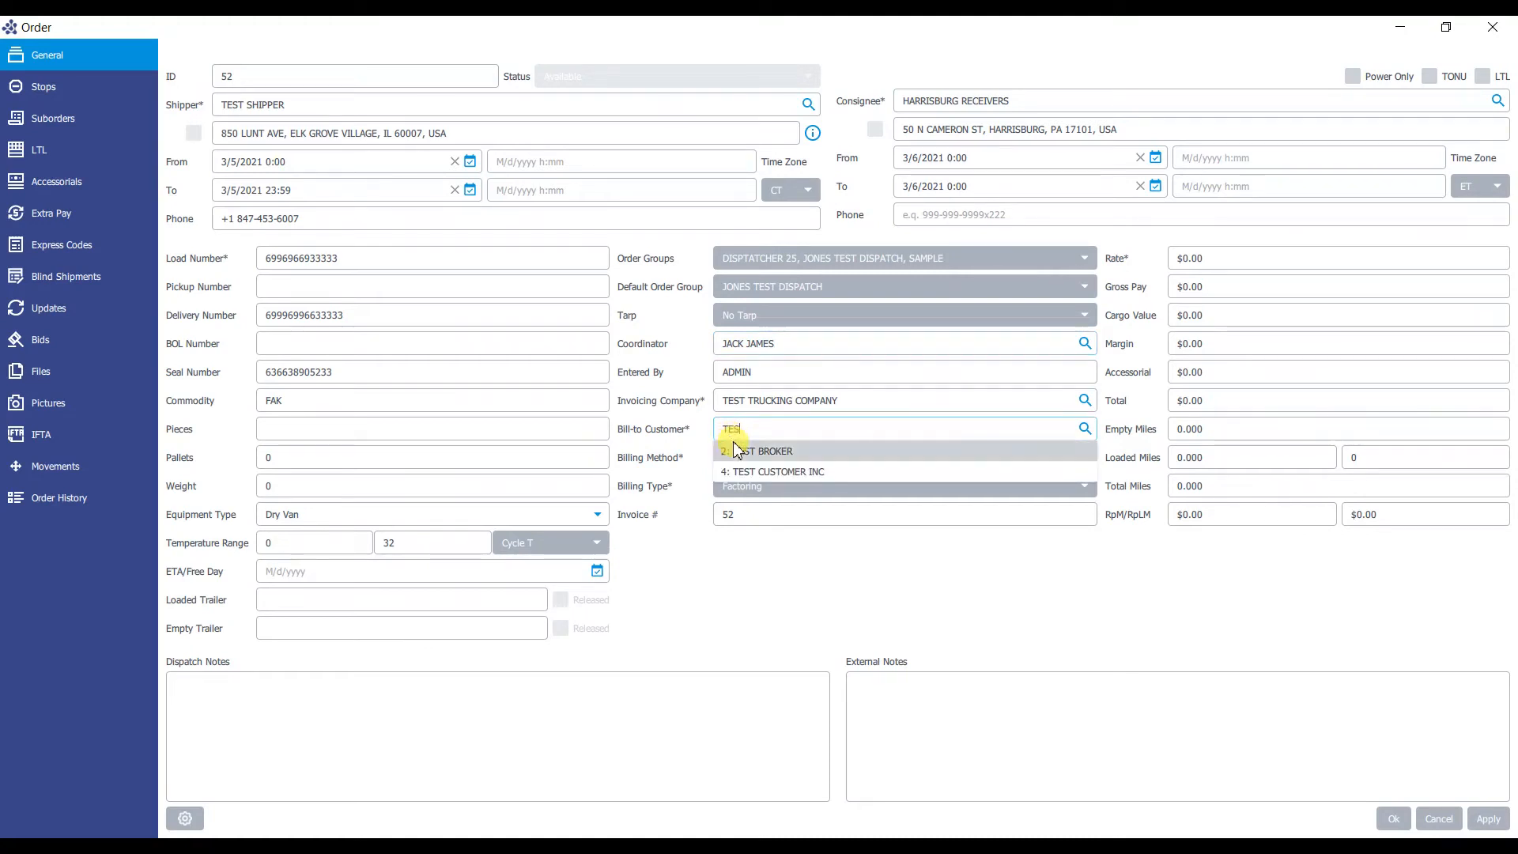
left_click(735, 450)
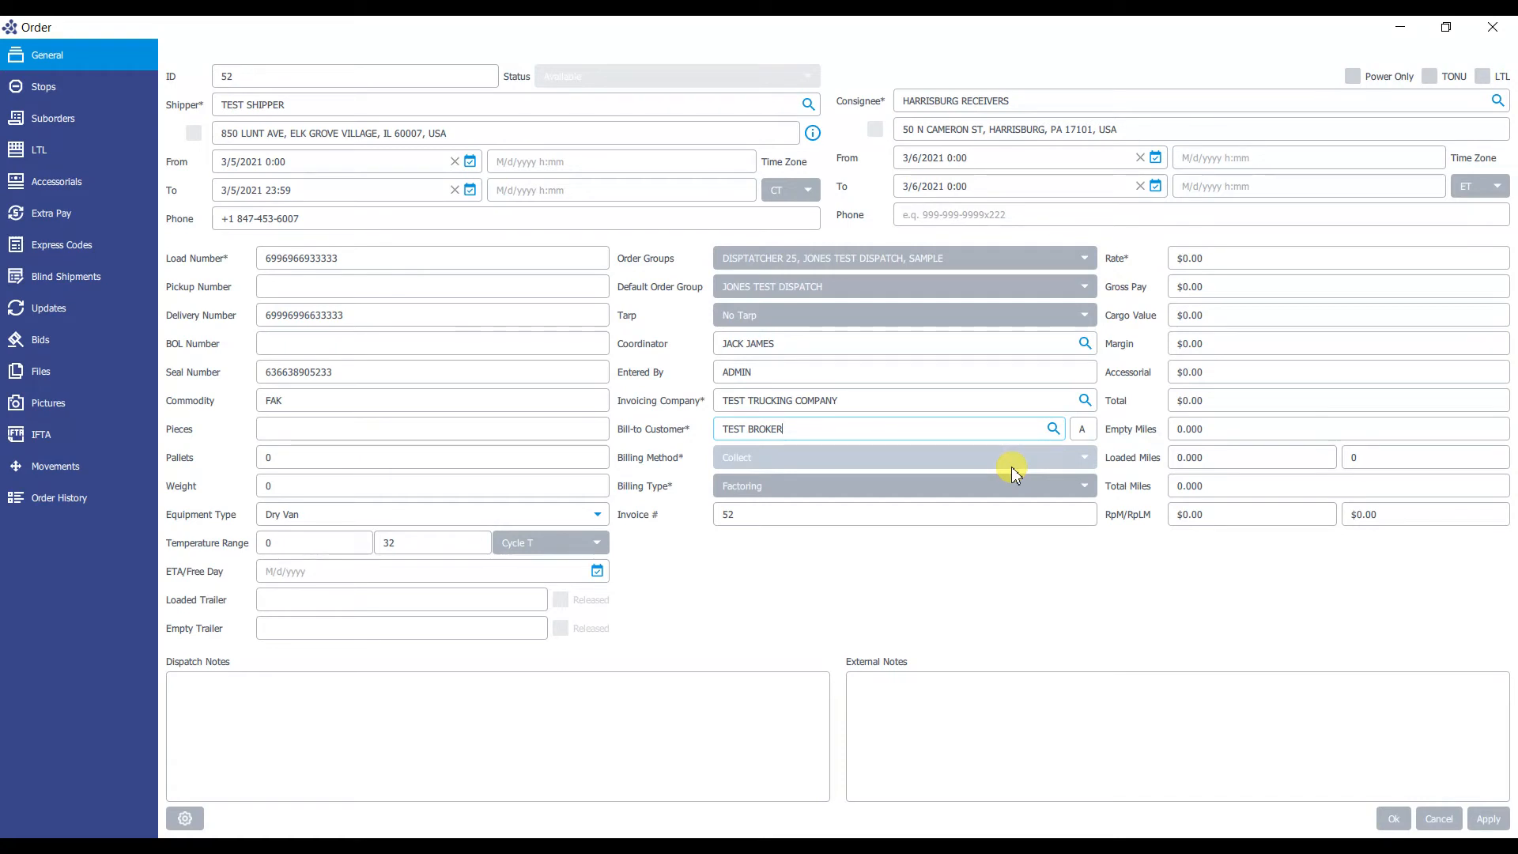
left_click(975, 484)
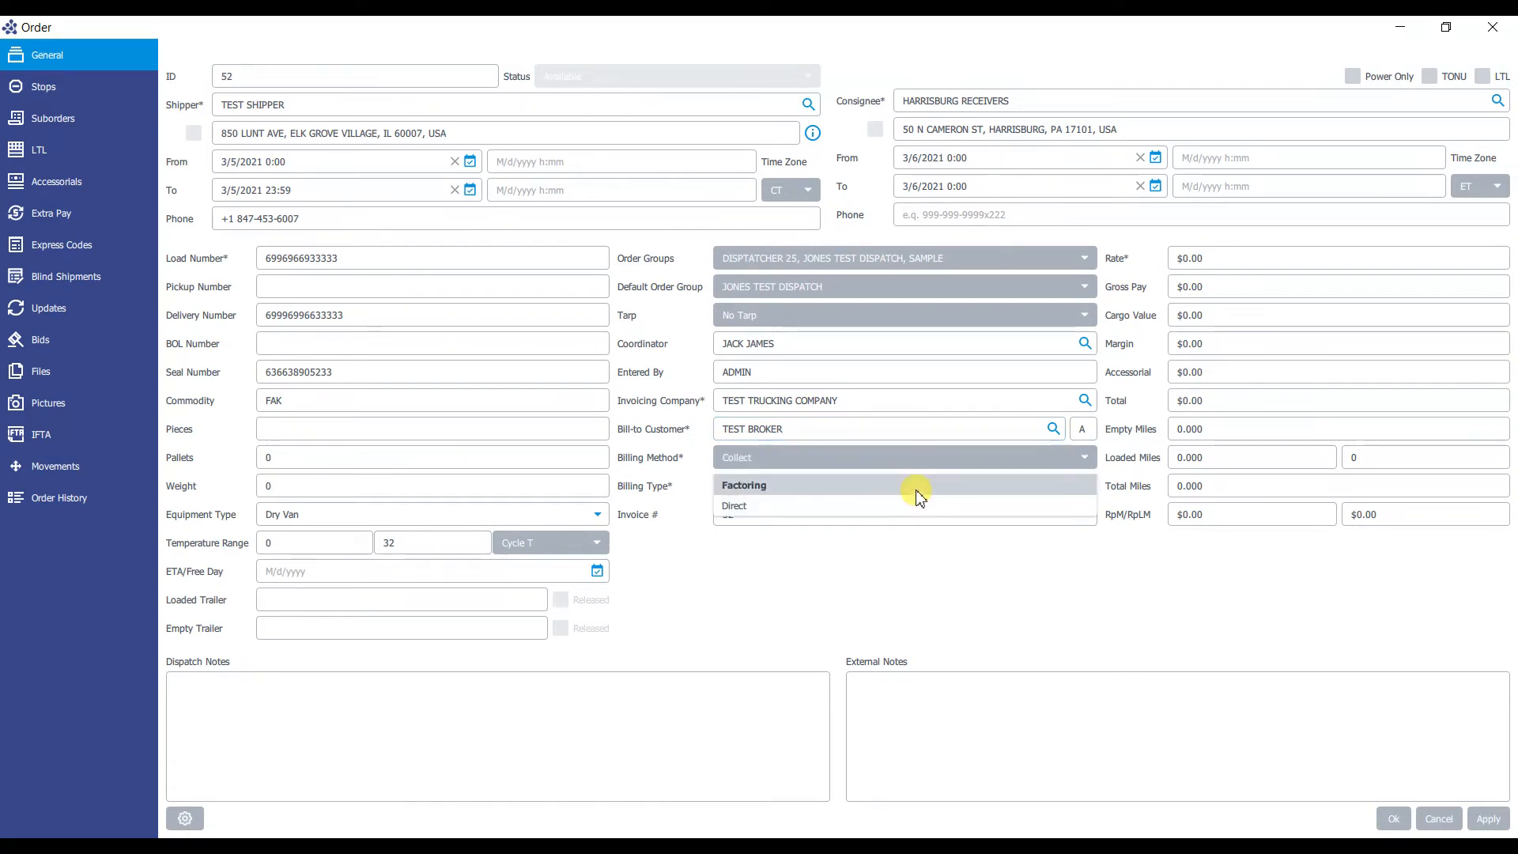
left_click(649, 516)
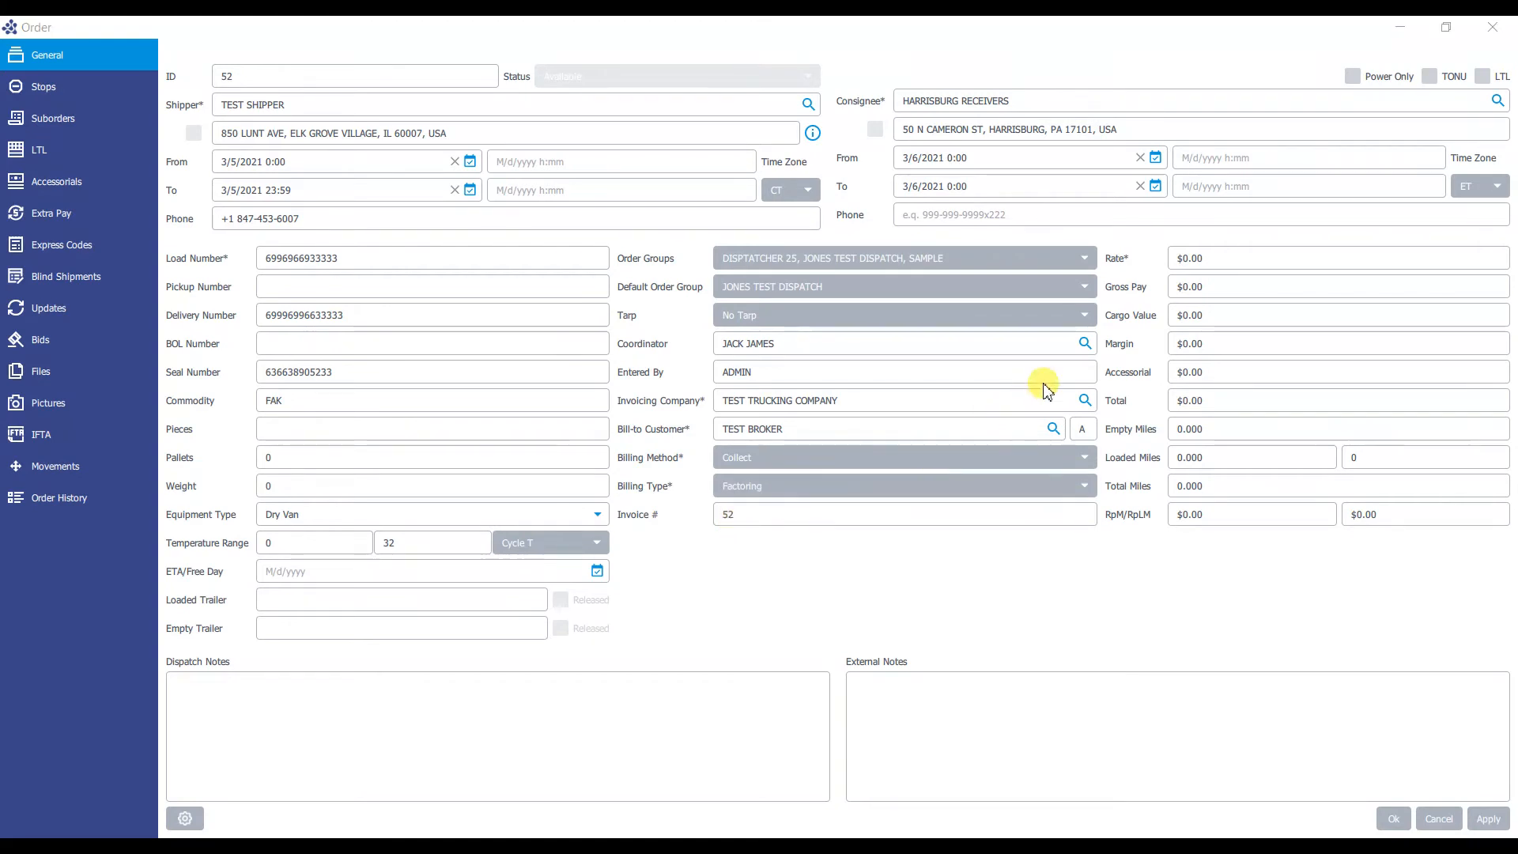
Set the order's rate to $1,500 and its cargo value to $50,000
left_click(1174, 258)
type("1500")
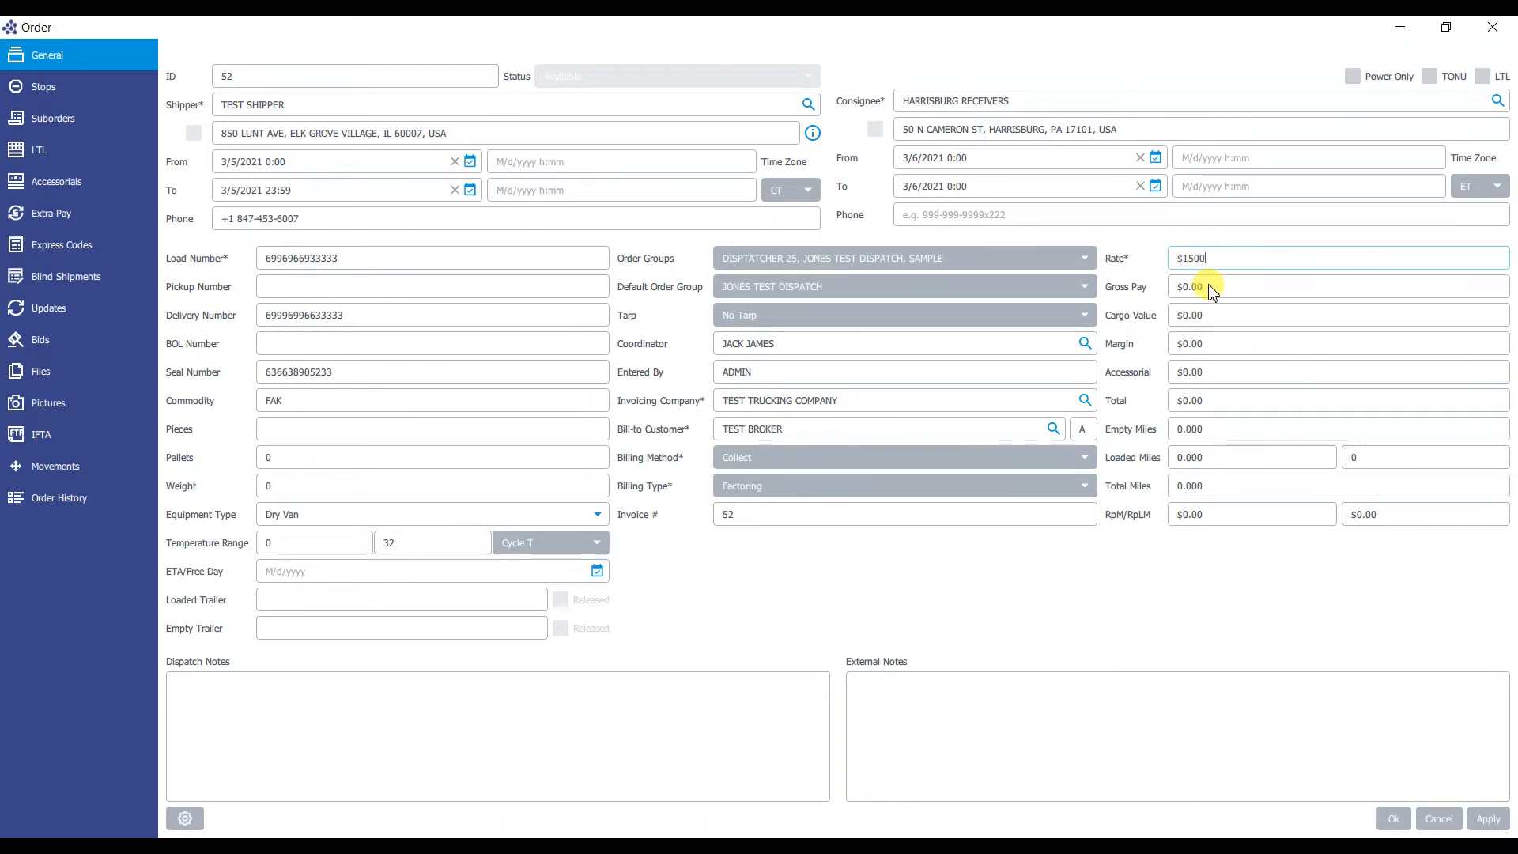
left_click(1212, 289)
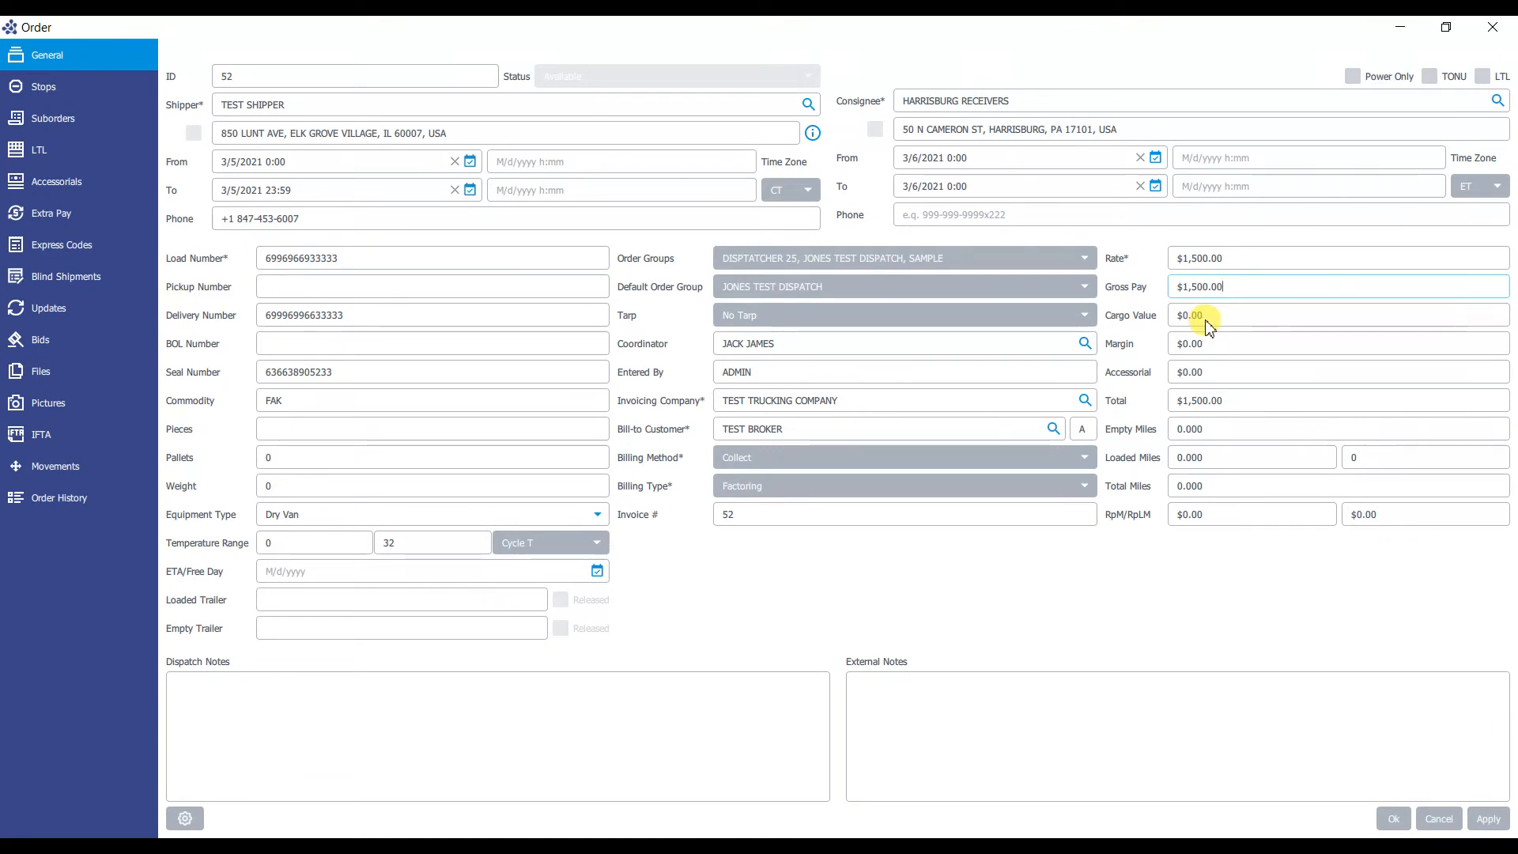
left_click_drag(1222, 320, 1179, 320)
type("50000")
left_click(1208, 350)
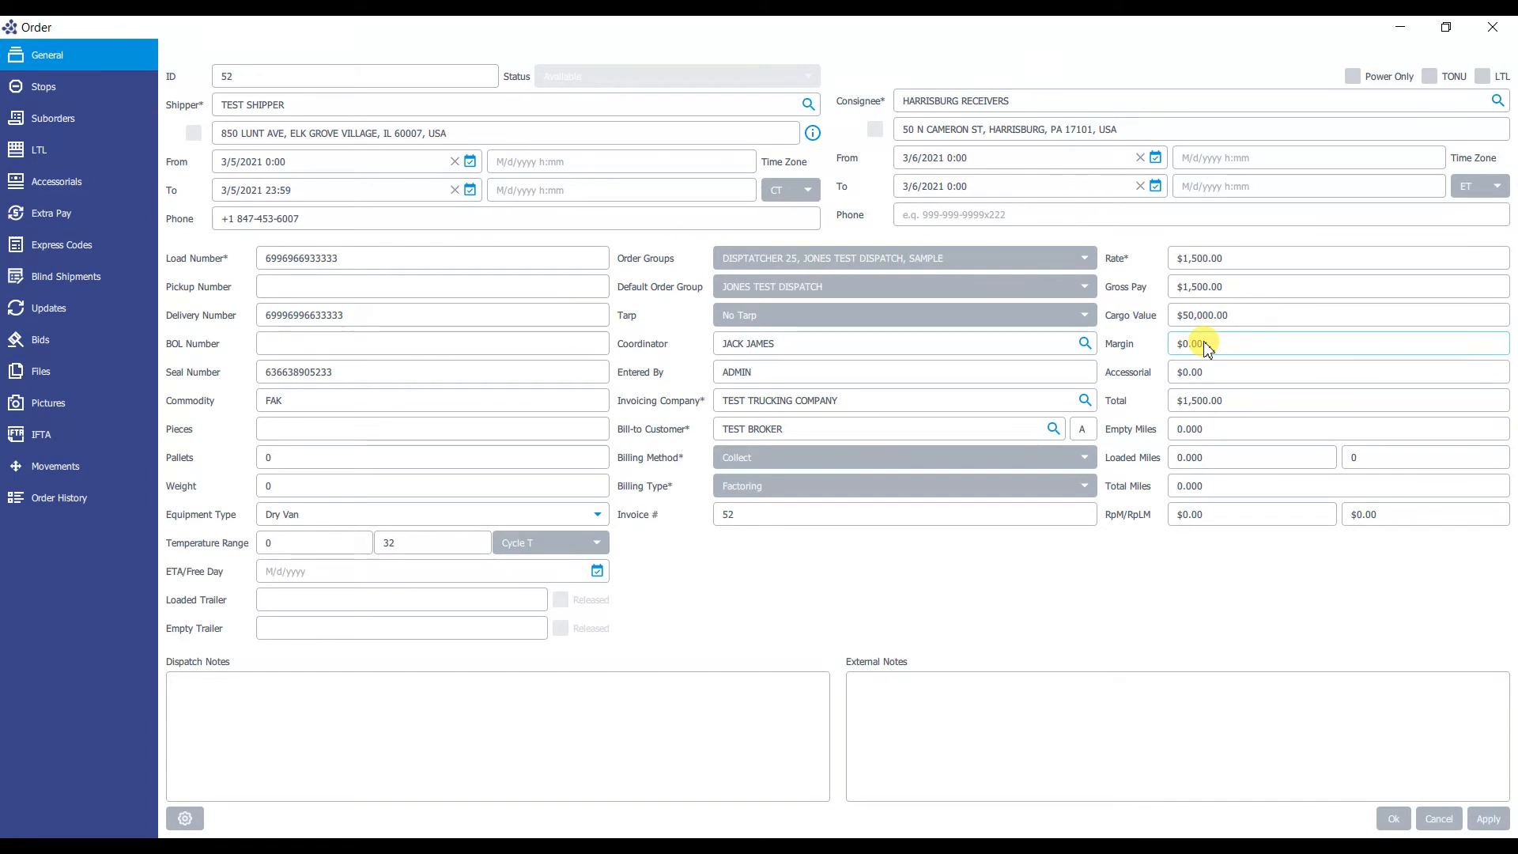
Set the order's gross pay to $1,600
left_click(1242, 290)
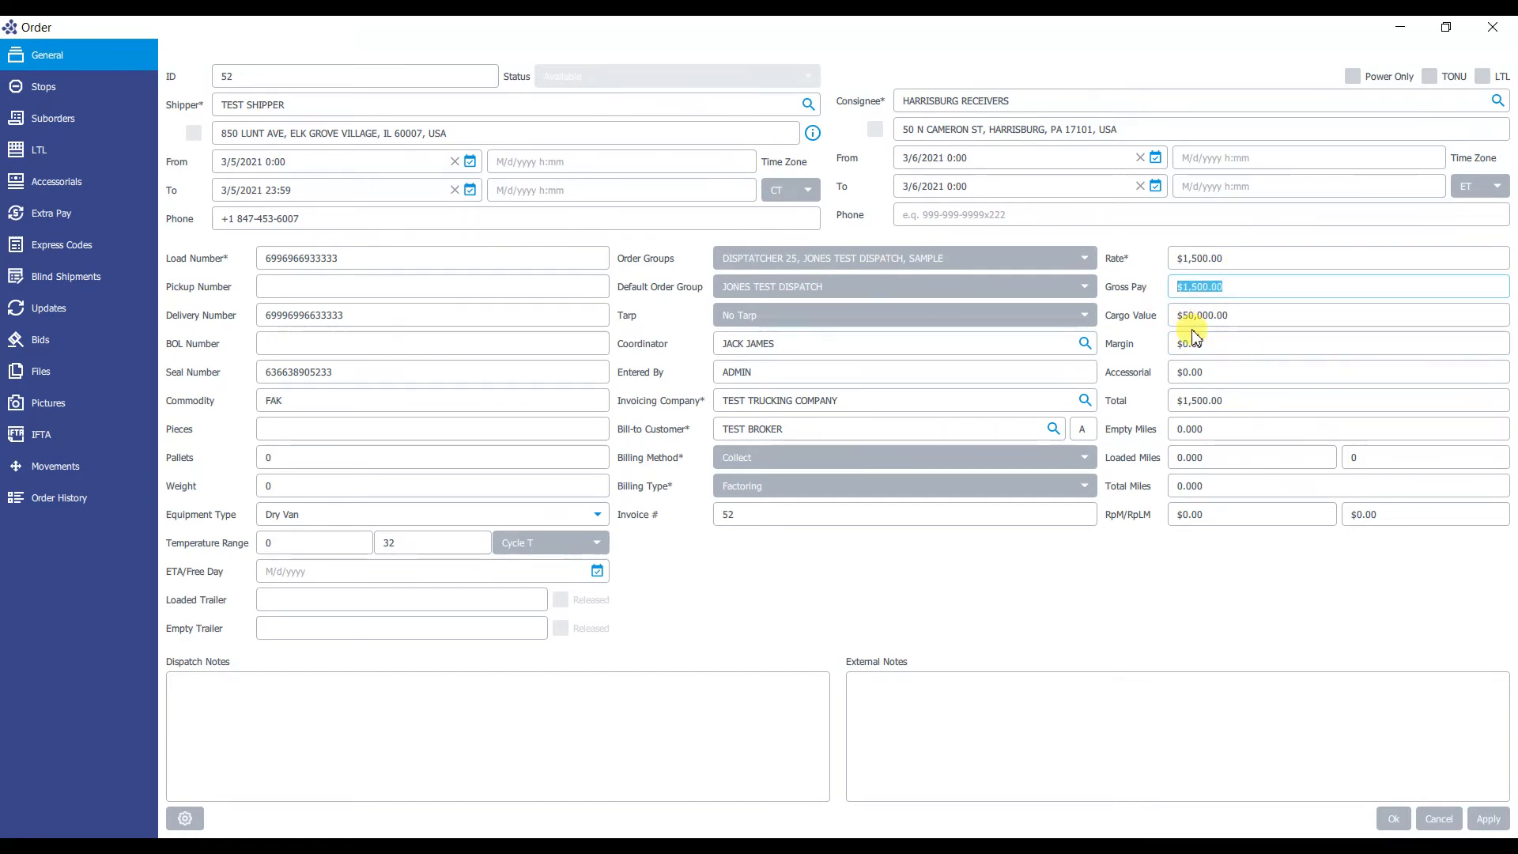
type("16000")
left_click(1204, 345)
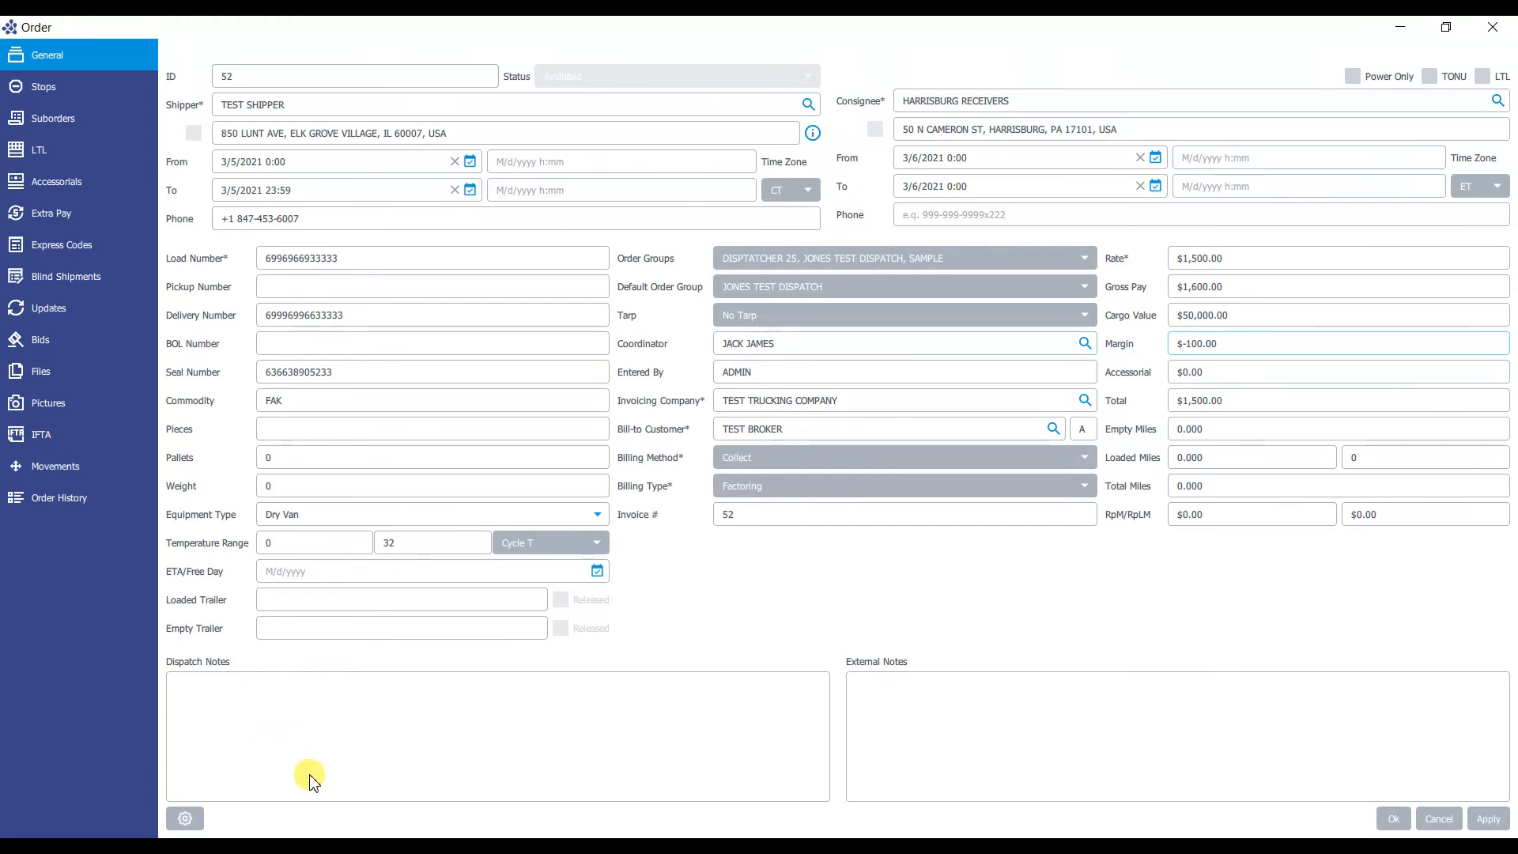
Add the dispatch note "test internal notes" and the external note "sample important driver note", and apply the order
left_click(273, 735)
type("test internal notes")
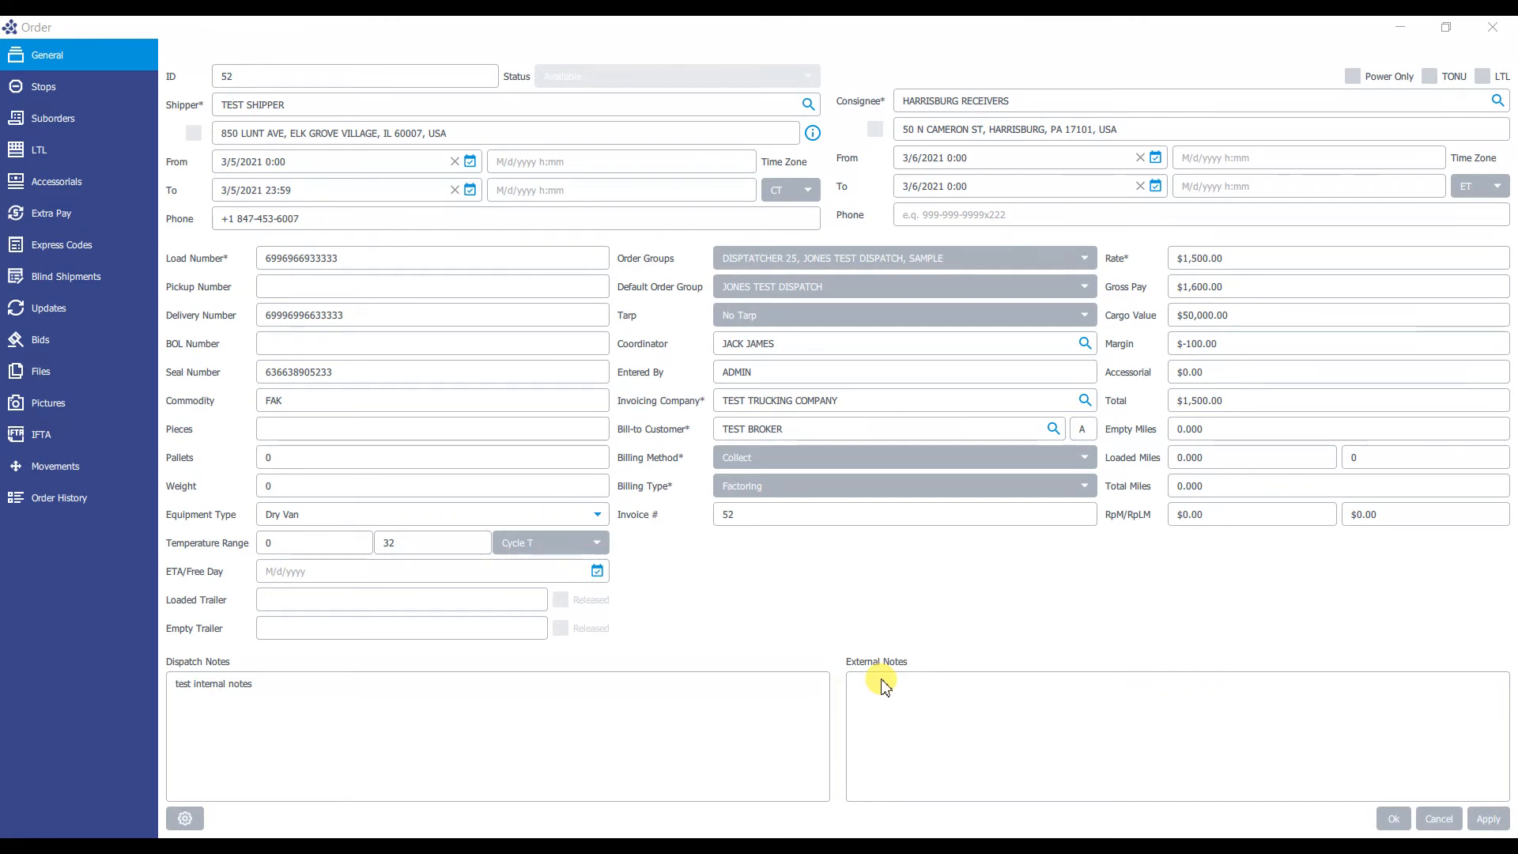
left_click(907, 705)
type("sample important driver note")
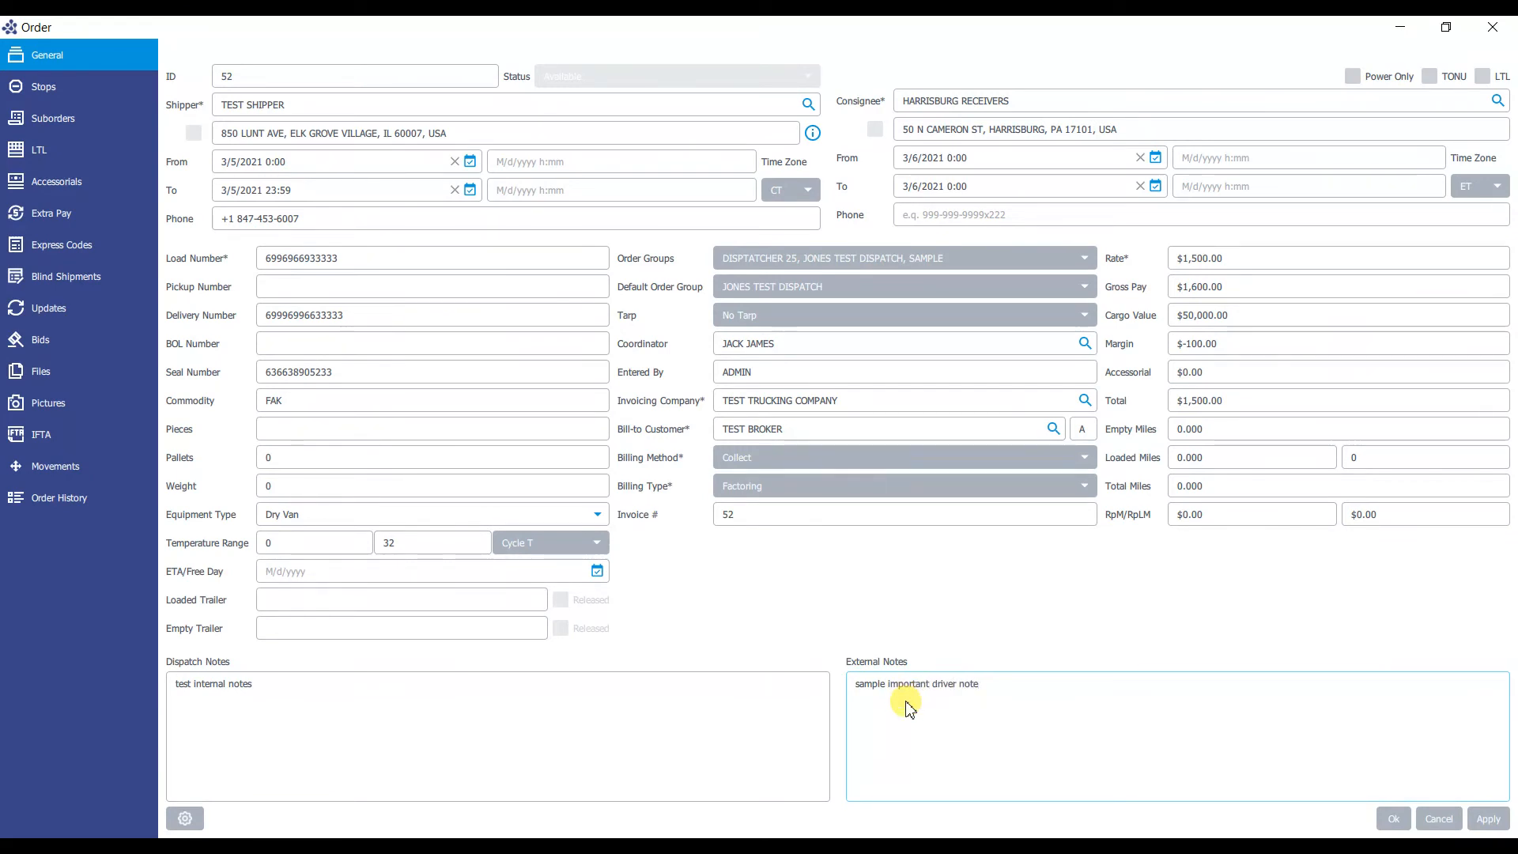
left_click(1015, 679)
left_click(1485, 821)
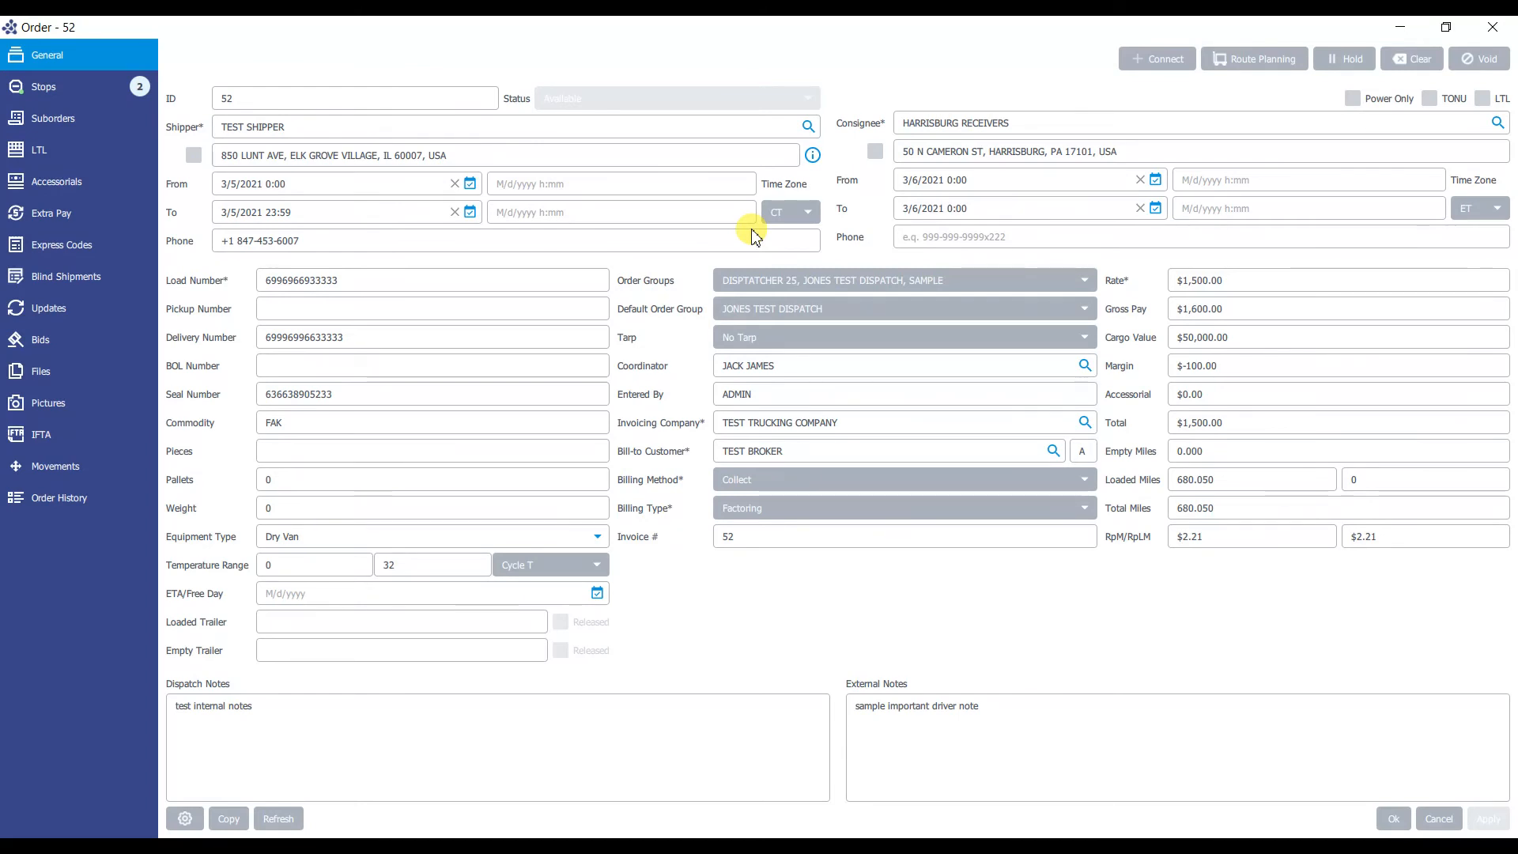
Customize the order form's fields by hiding Commodity, Pieces and Pallets and making Delivery Number required
left_click(185, 818)
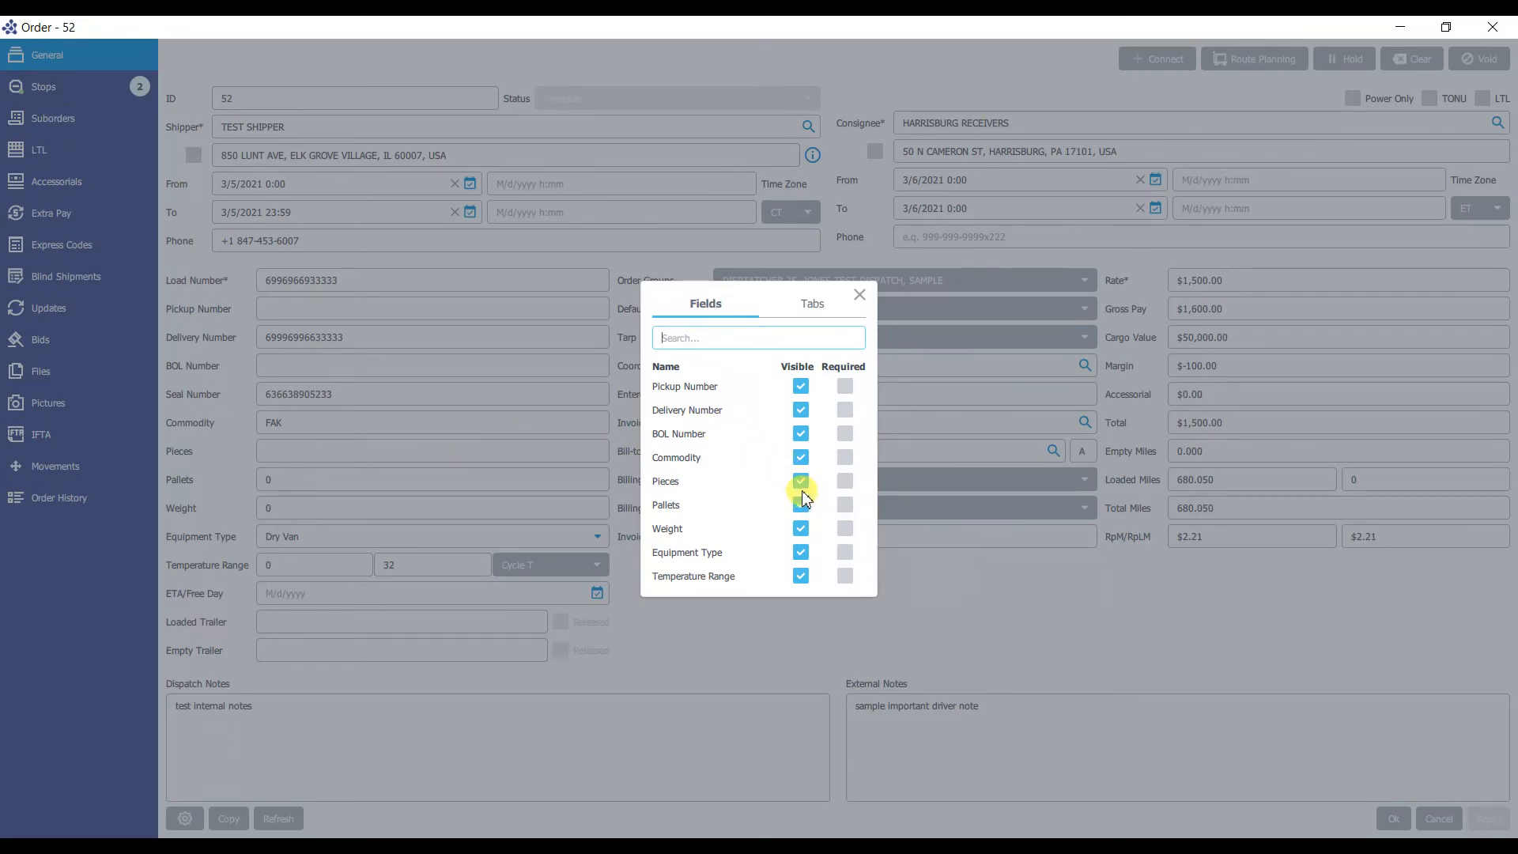
left_click(801, 457)
left_click(806, 510)
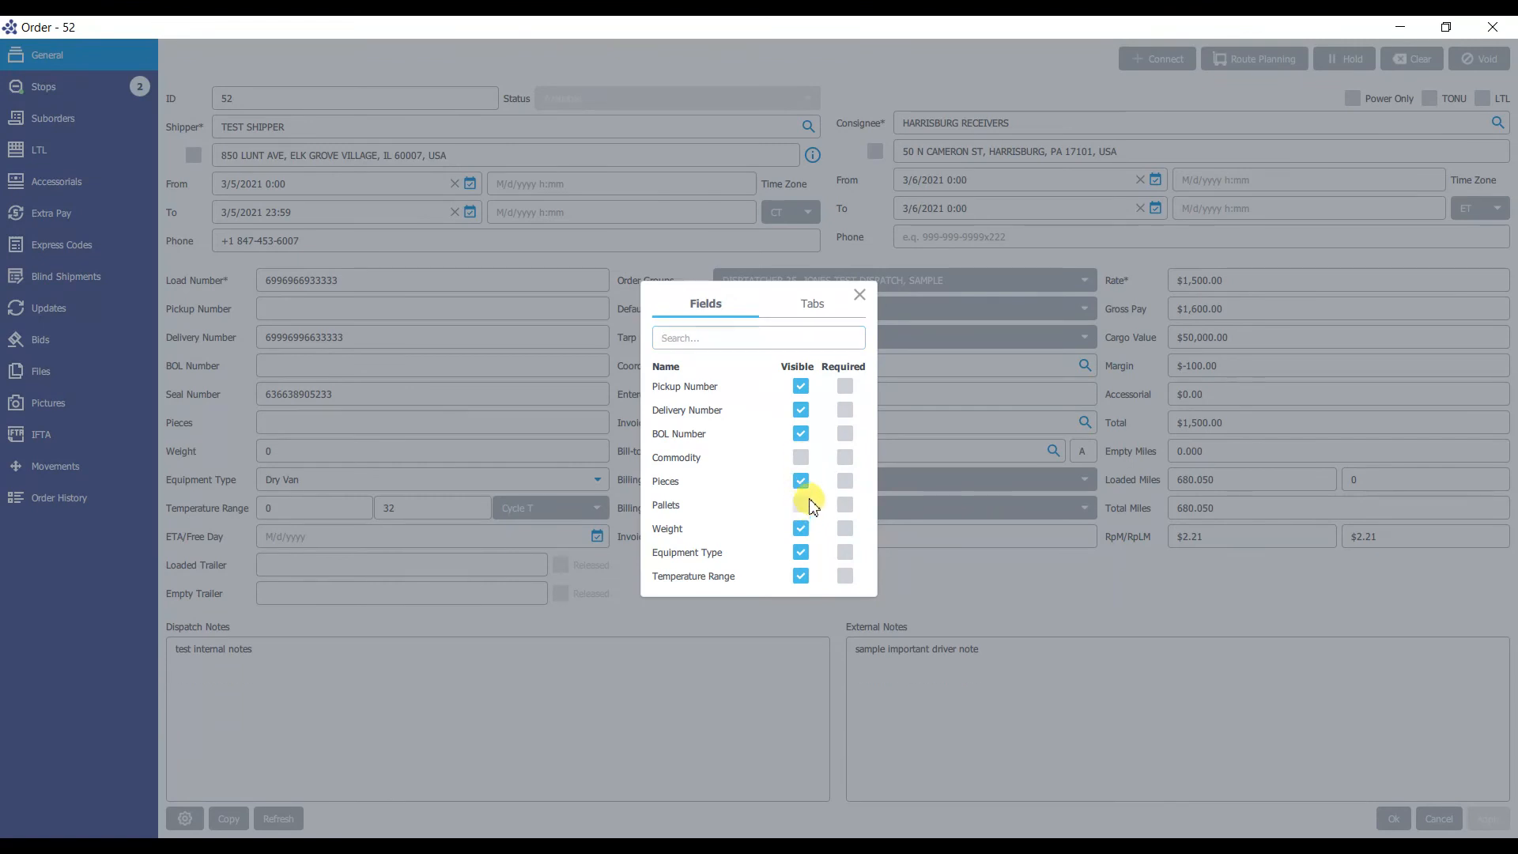
left_click(802, 482)
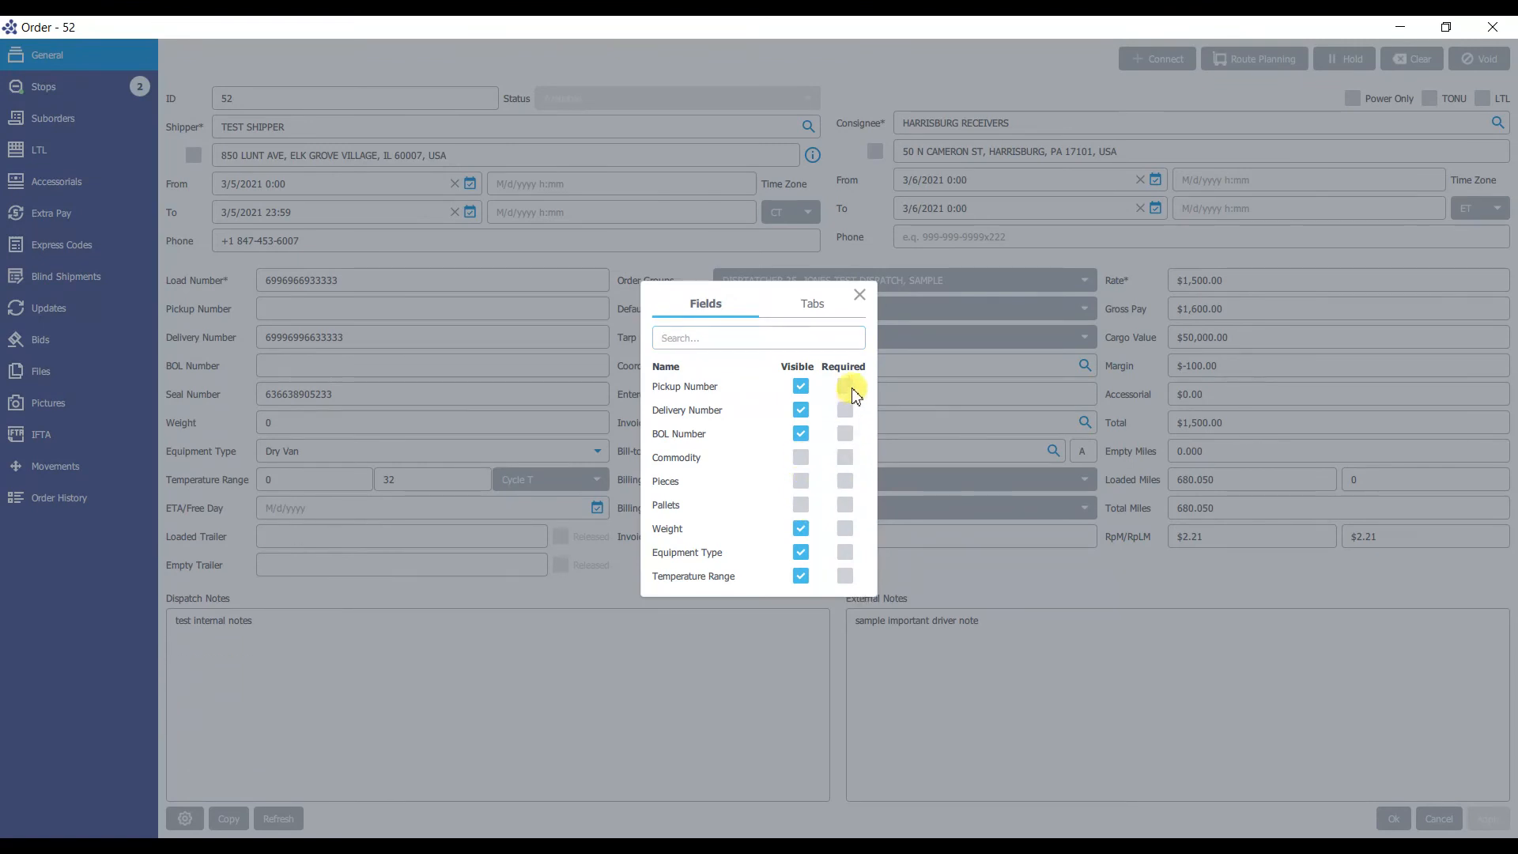
left_click(844, 410)
Hide the Suborders section from the order form and close the form settings
left_click(817, 309)
left_click(855, 481)
left_click(854, 363)
left_click(712, 308)
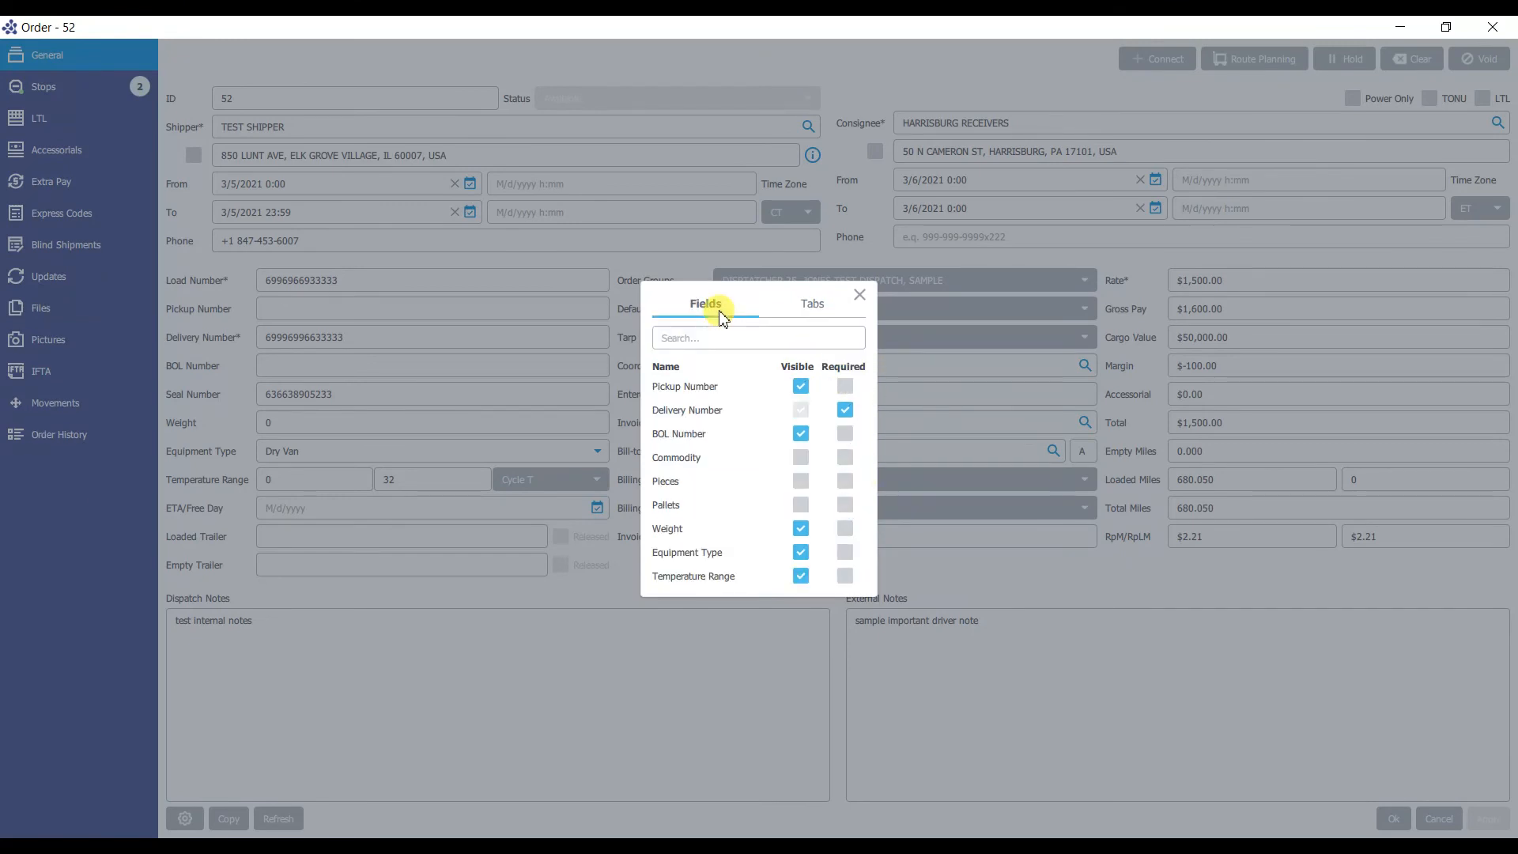
left_click(860, 295)
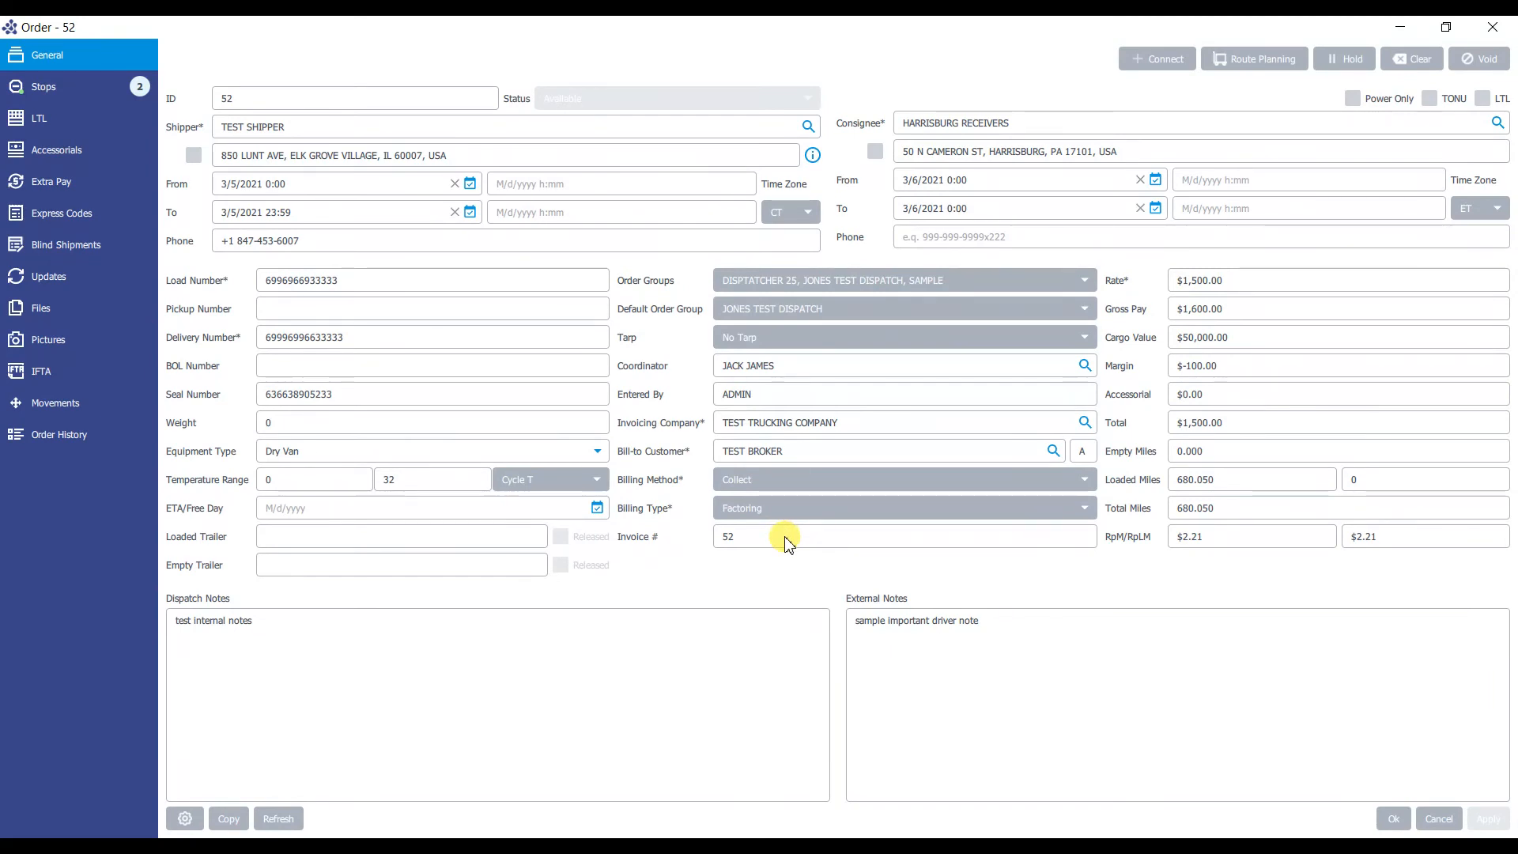
Copy the order into a new one and discard the copy
left_click(228, 821)
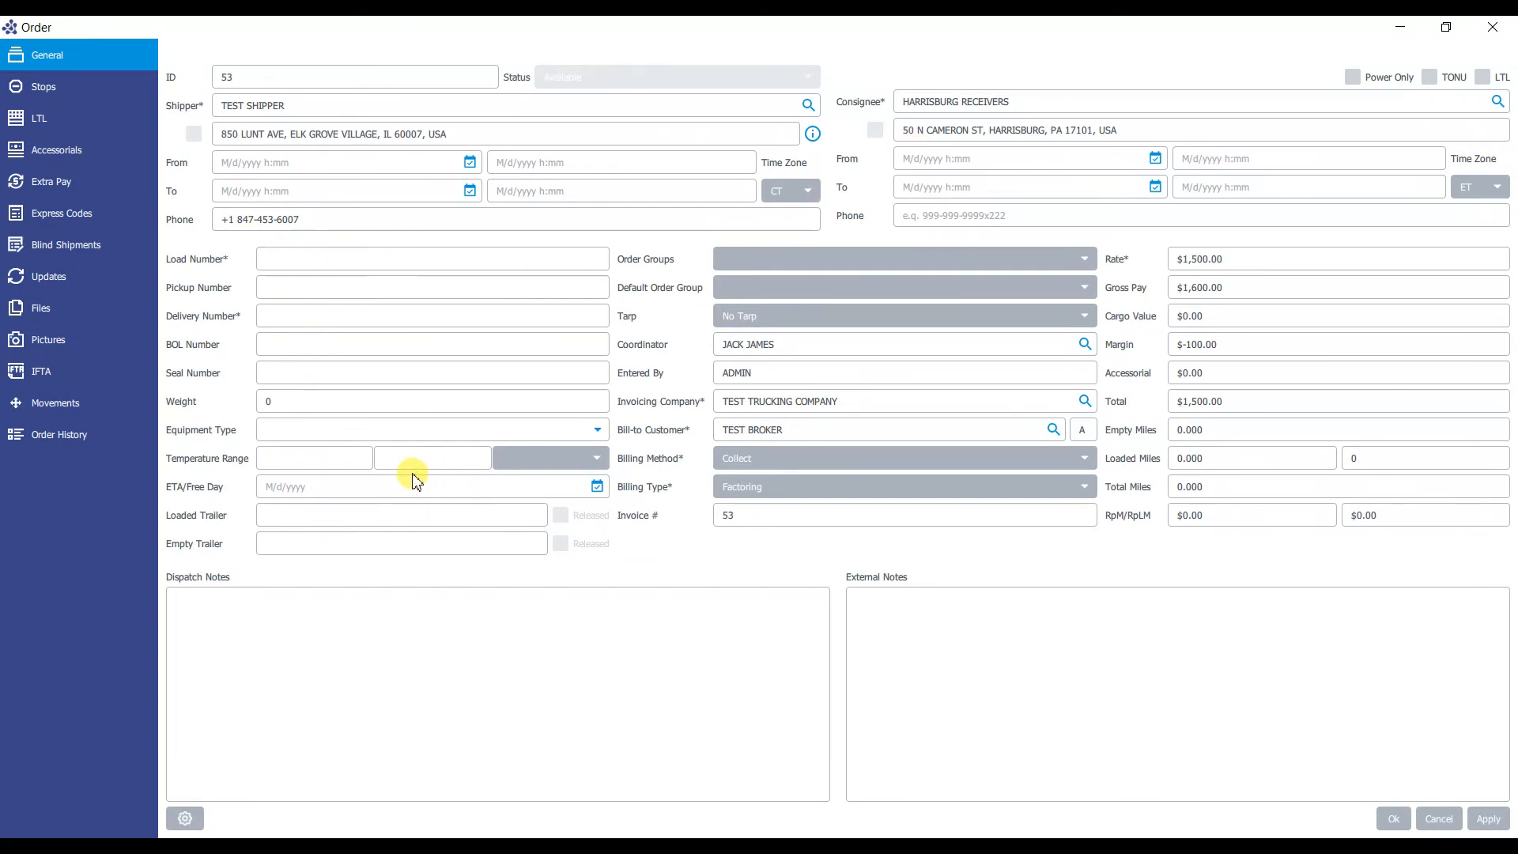
left_click(1493, 27)
left_click(757, 466)
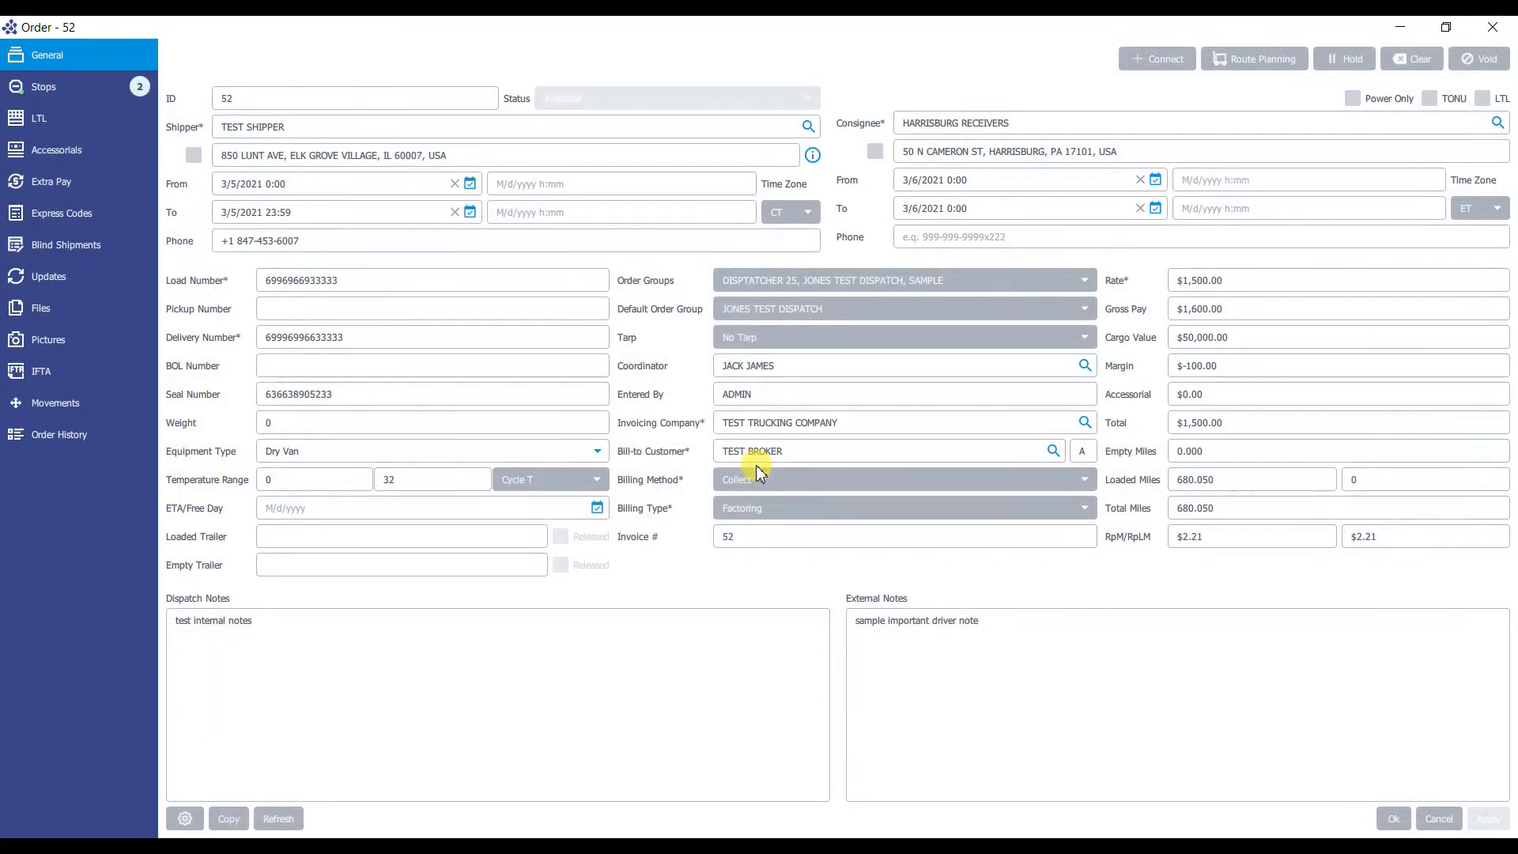
Refresh the order and review its scheduled pickup and delivery stops
left_click(281, 821)
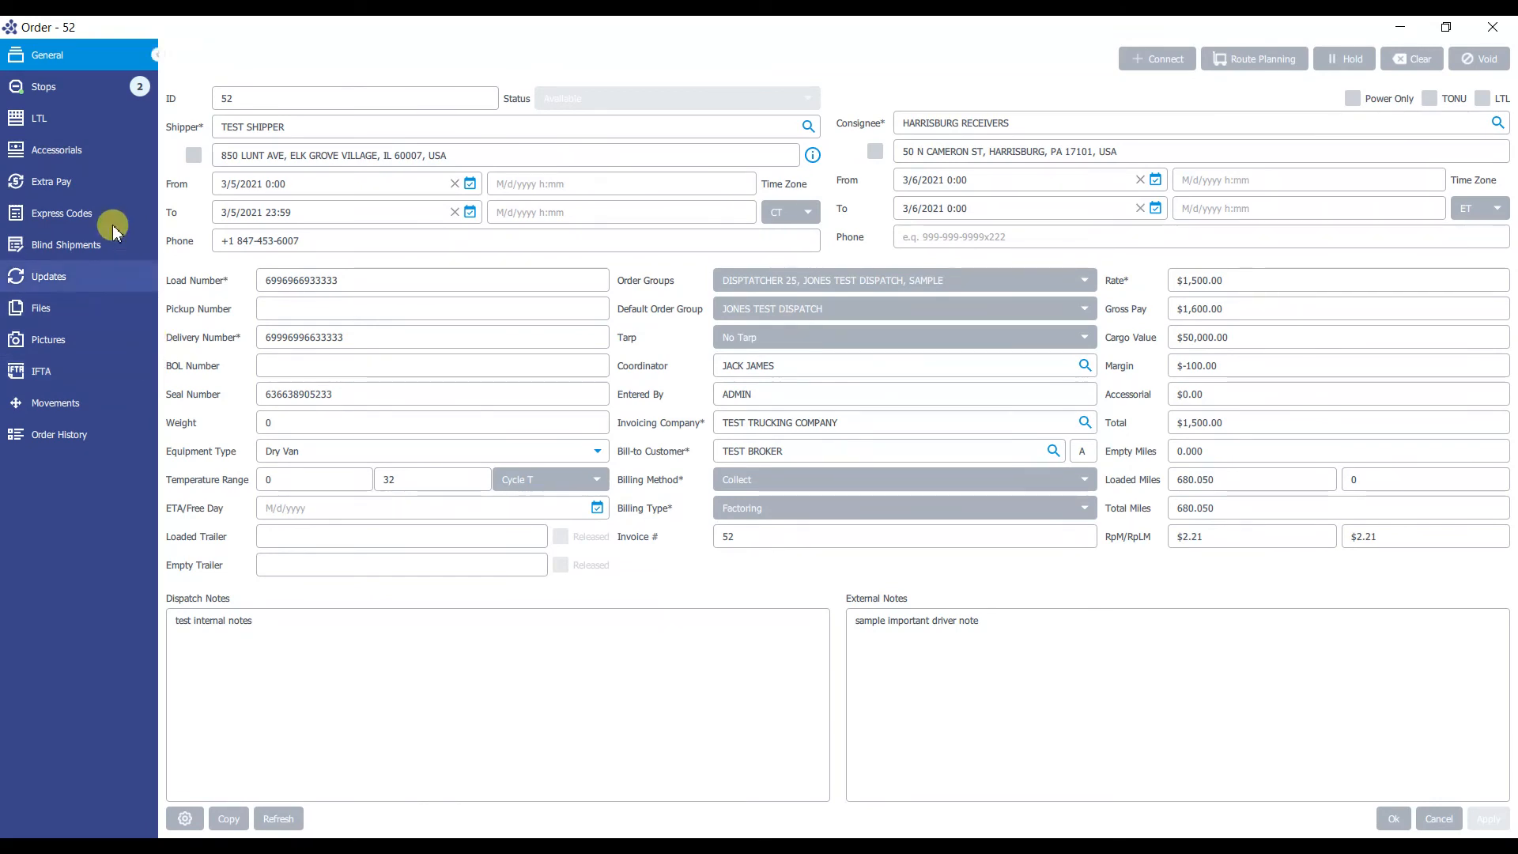
left_click(69, 87)
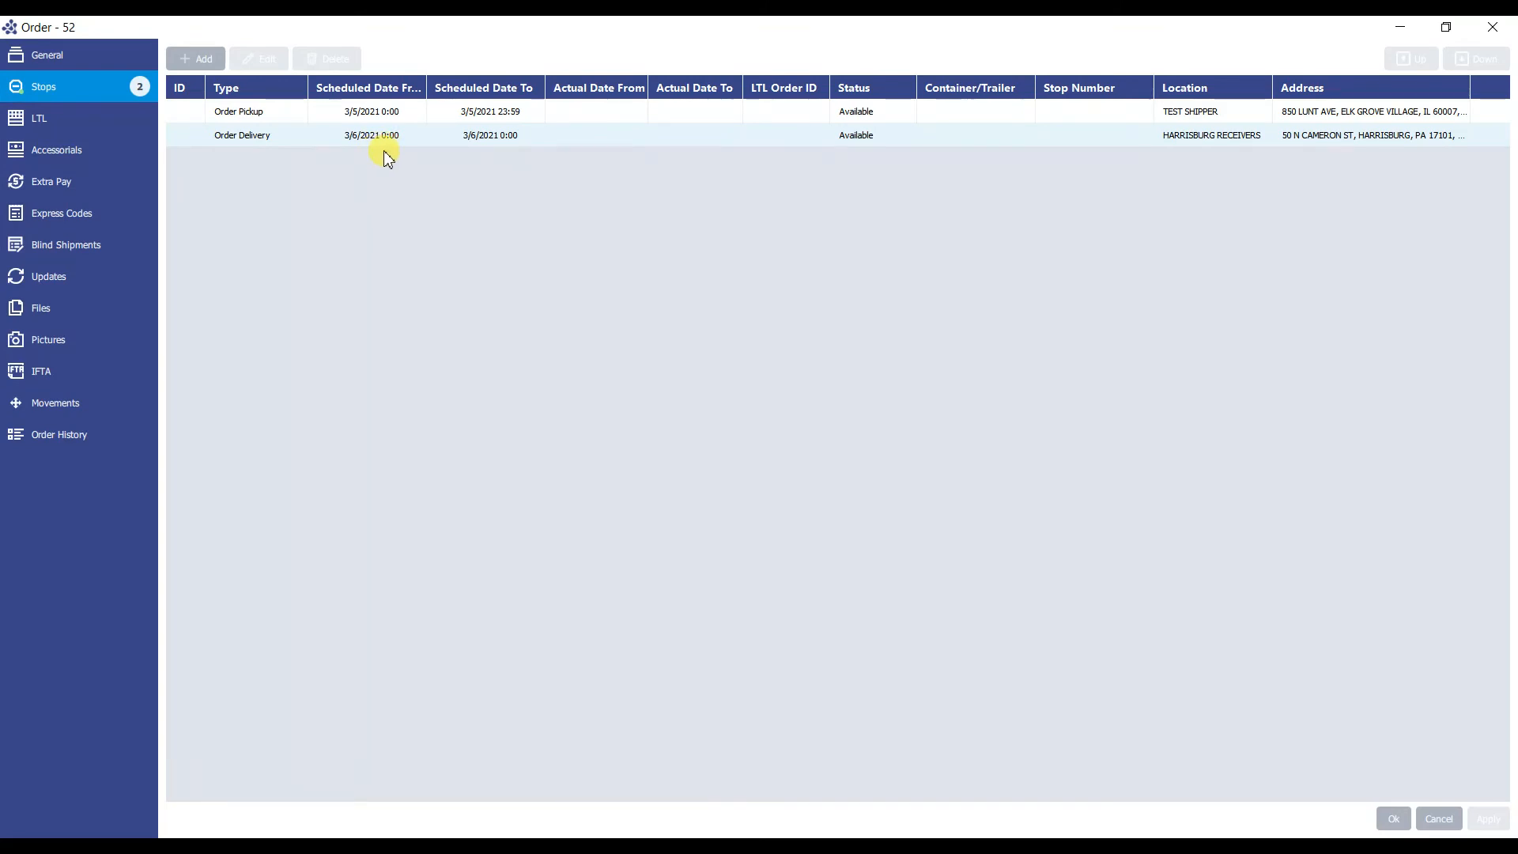
Attach testdocument.pdf from the Downloads folder to the order's files with type RC and the comment TEST COMMENT
left_click(123, 309)
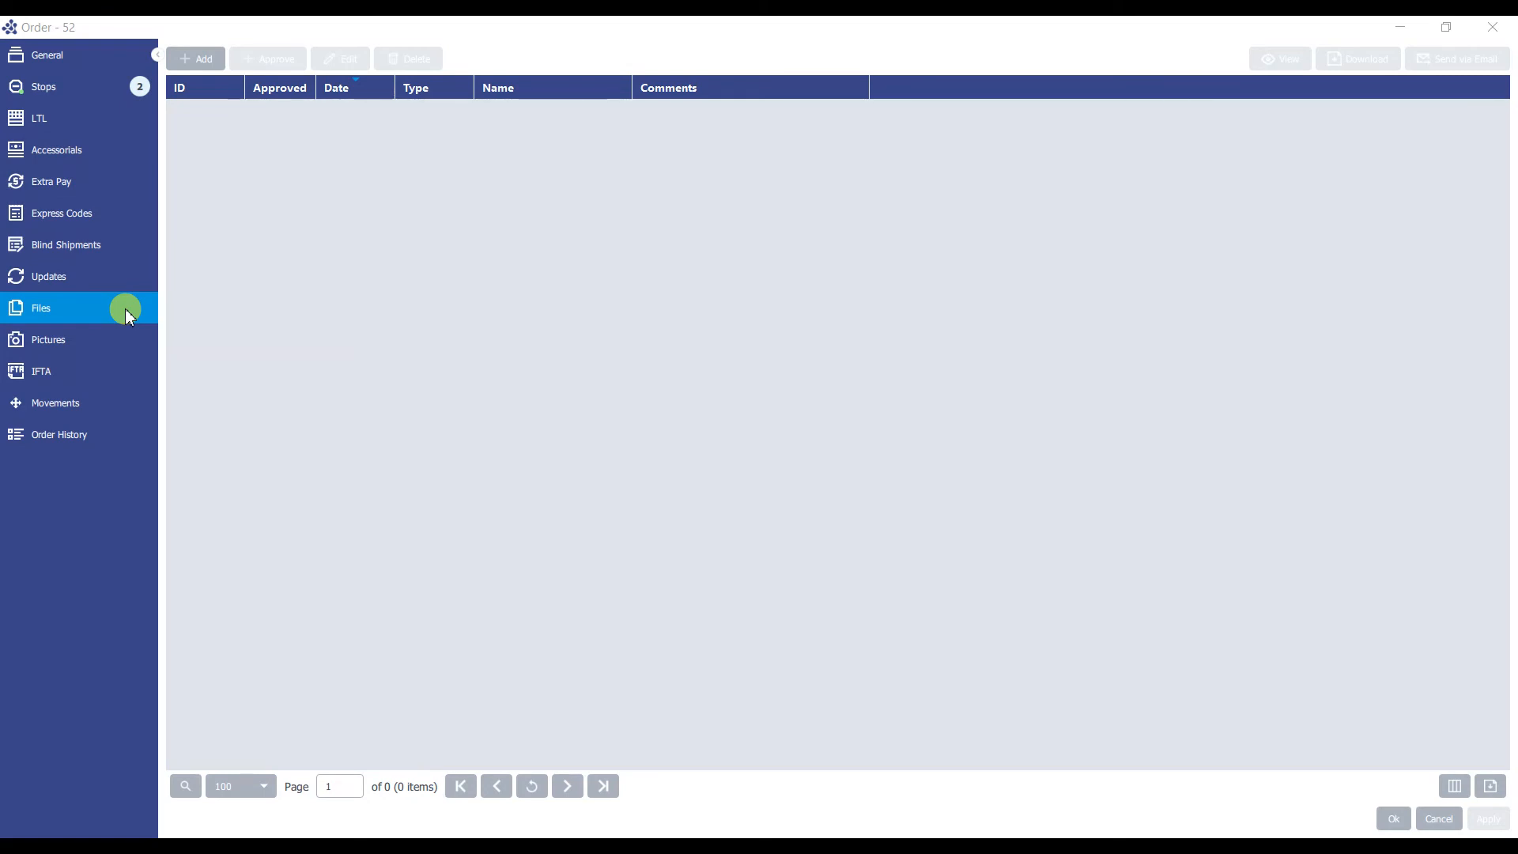
left_click(197, 60)
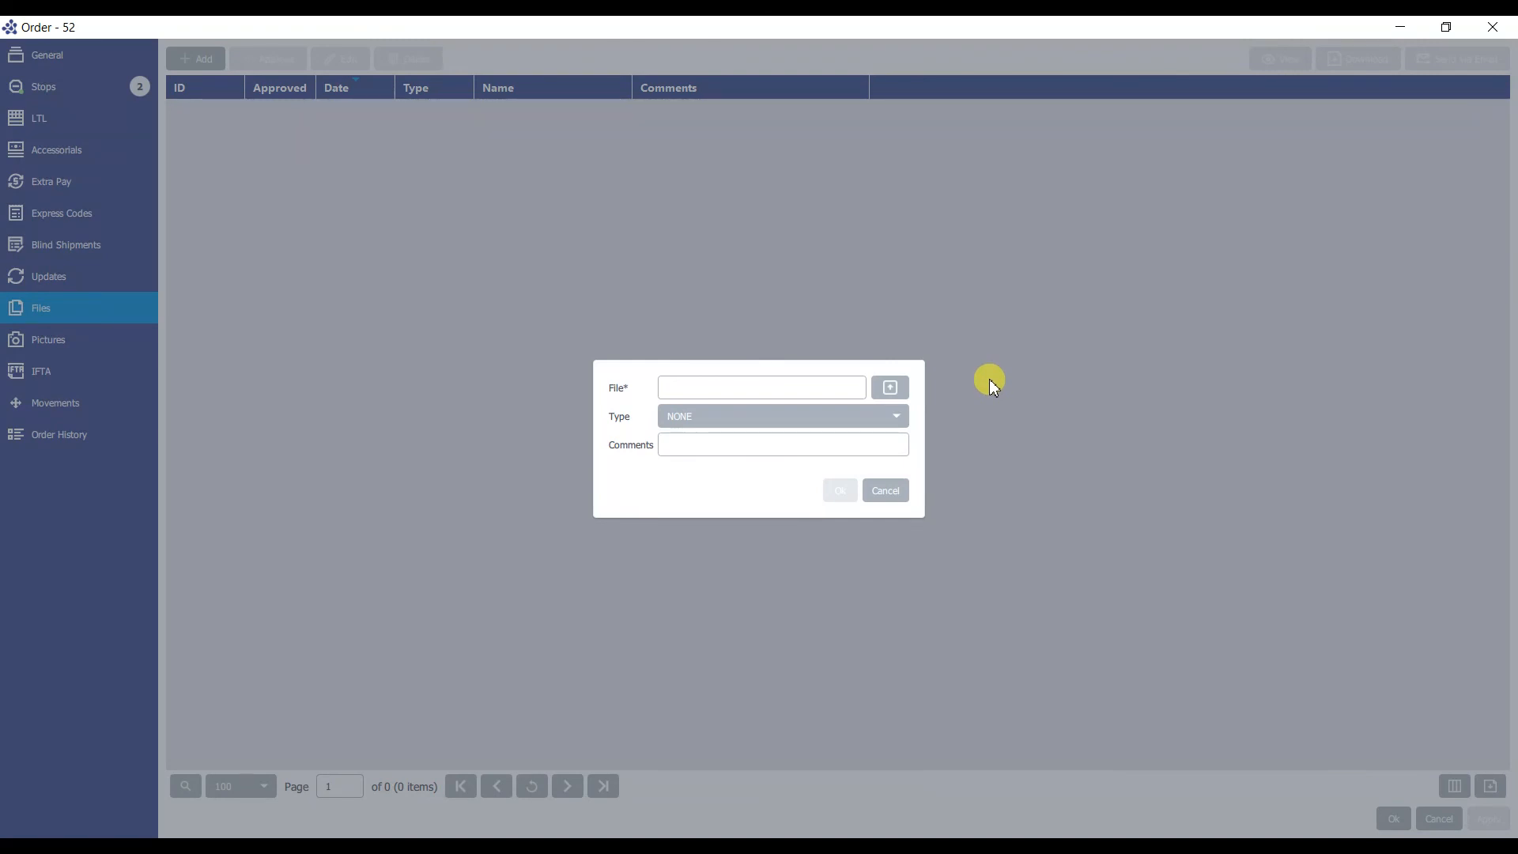
left_click(889, 387)
left_click(276, 193)
left_click(564, 486)
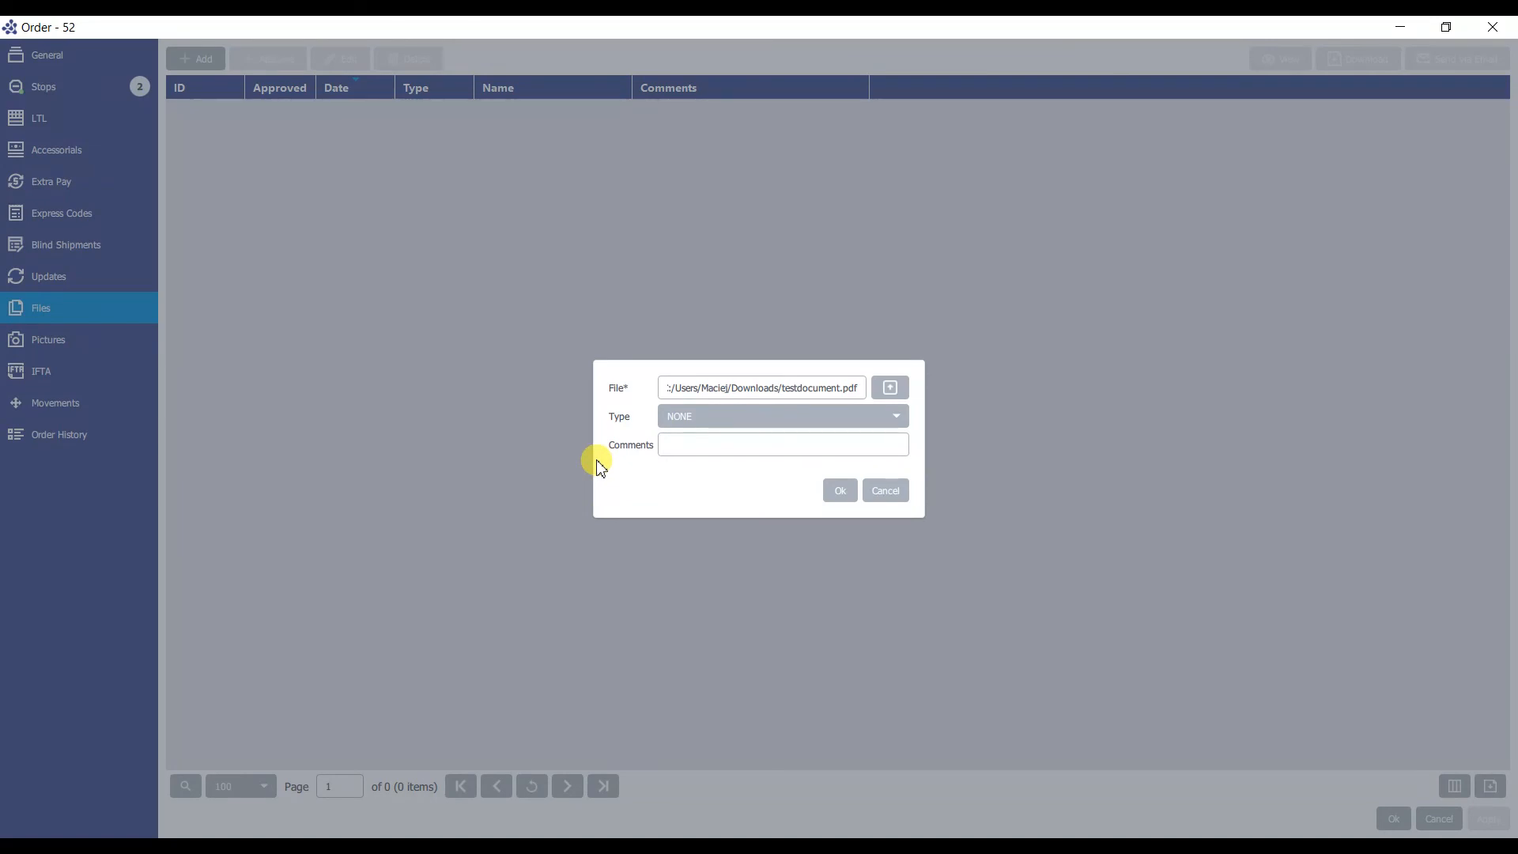
left_click(676, 421)
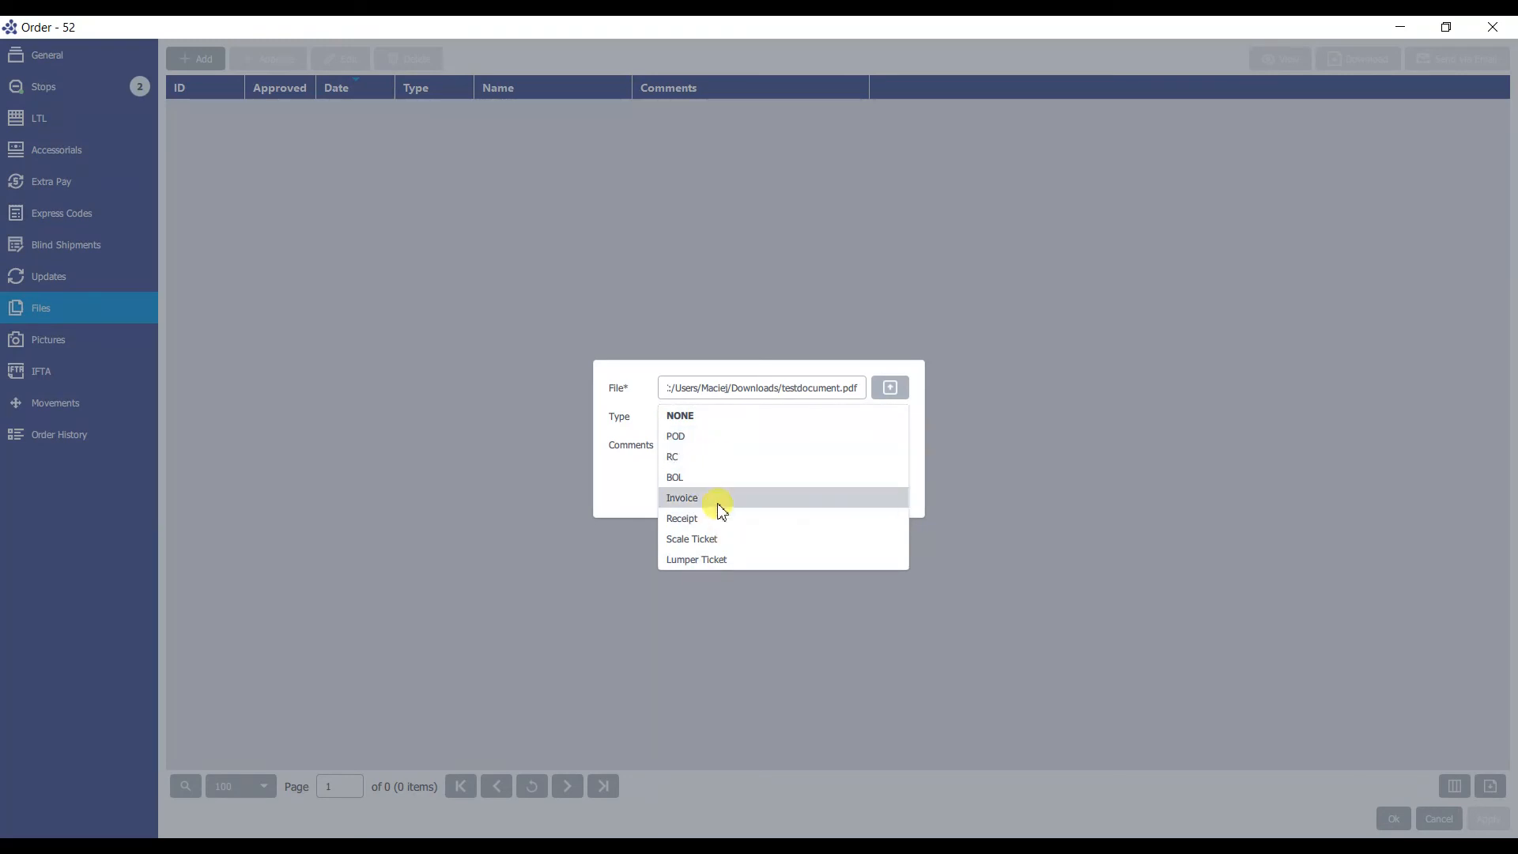
left_click(687, 459)
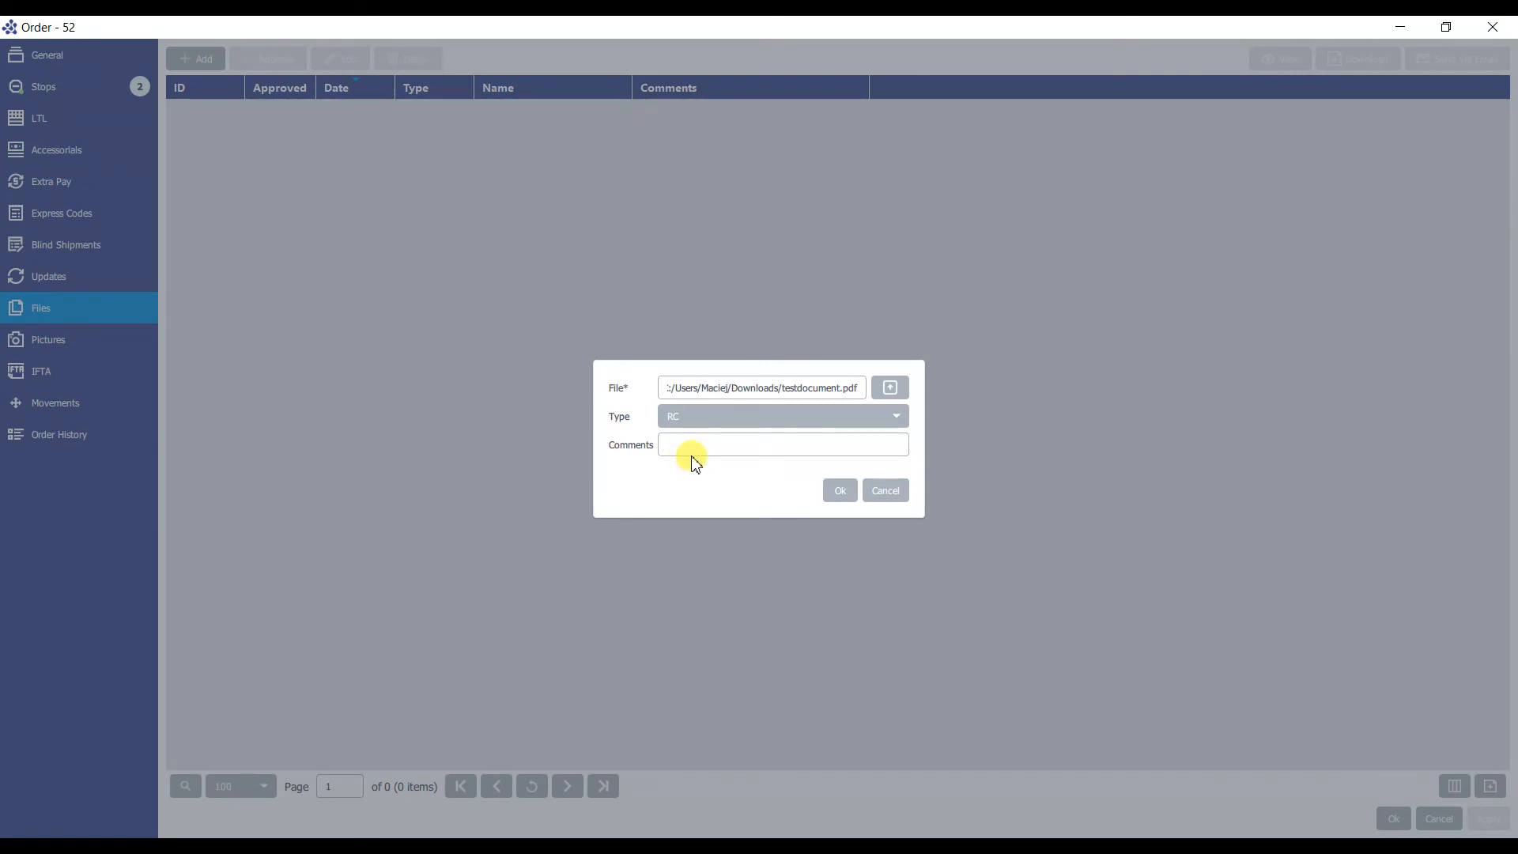
left_click(692, 447)
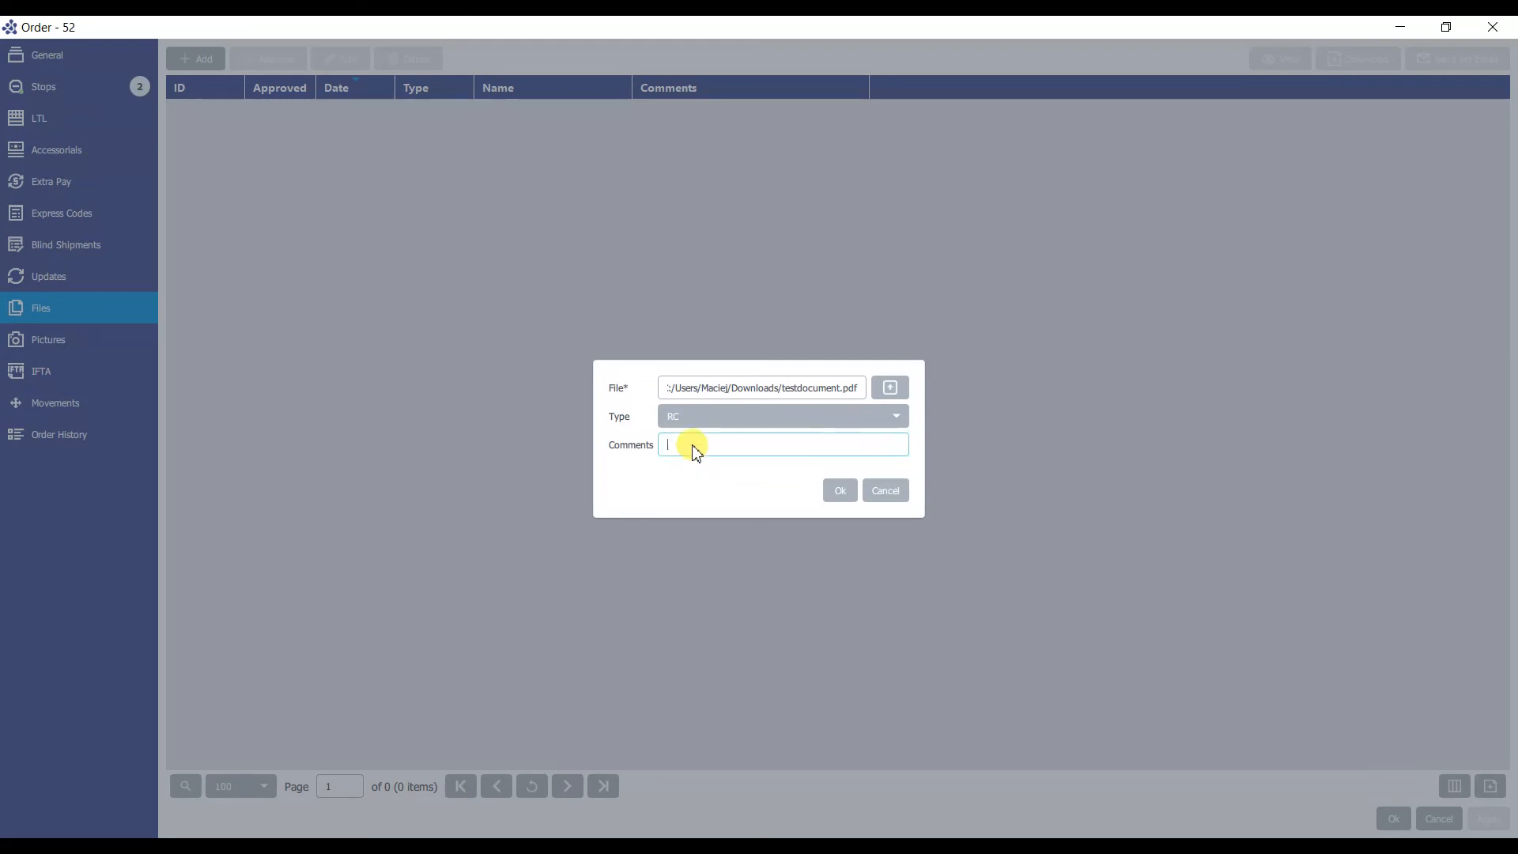
type("TEST COMMENT")
left_click(841, 492)
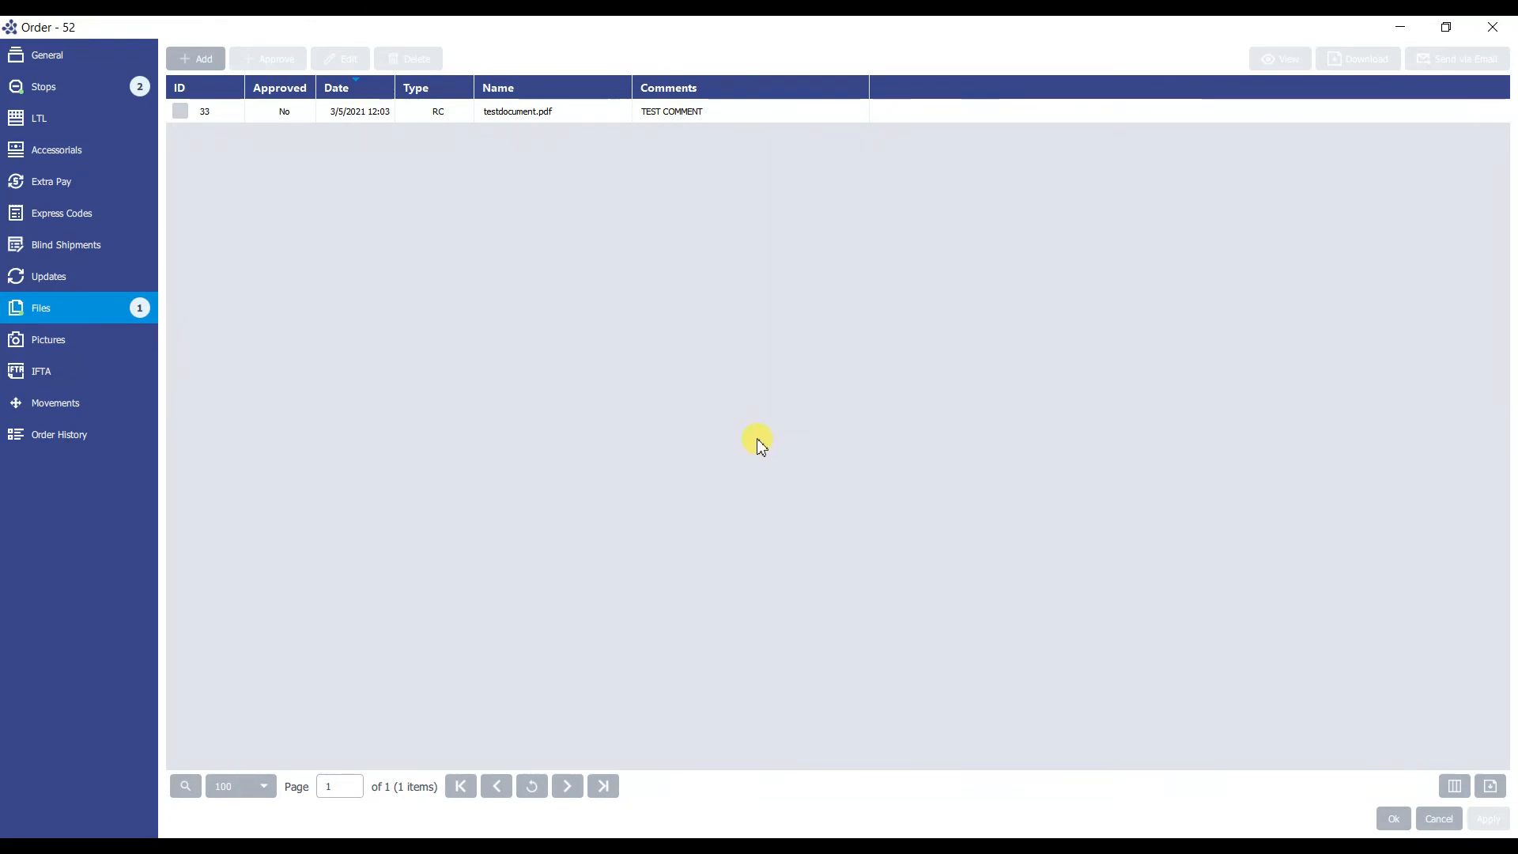
Preview the attached testdocument.pdf, and look at the form for emailing it without sending a message
left_click(457, 117)
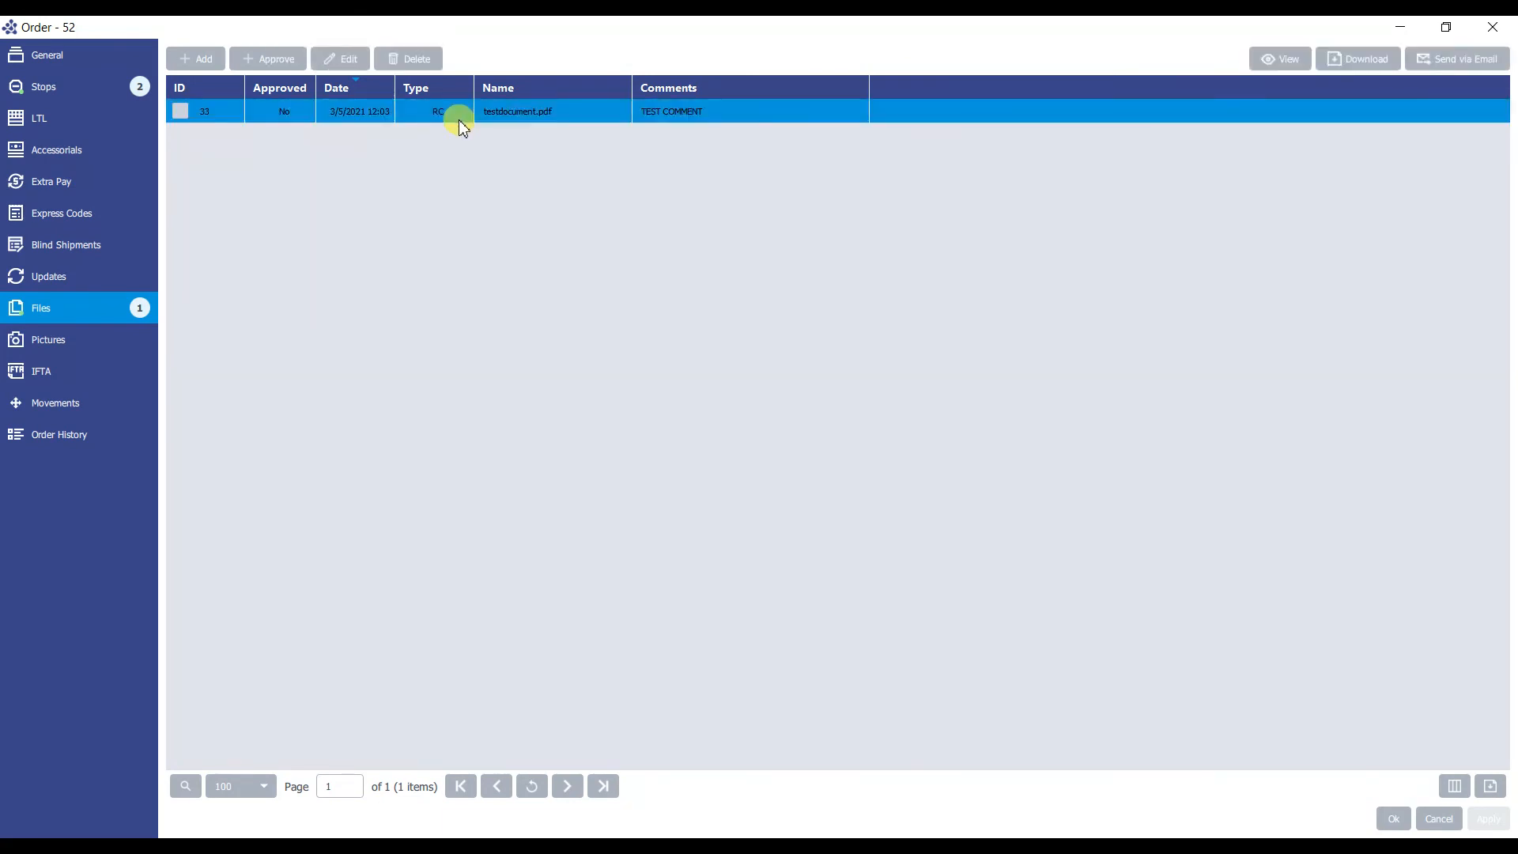
left_click(1283, 60)
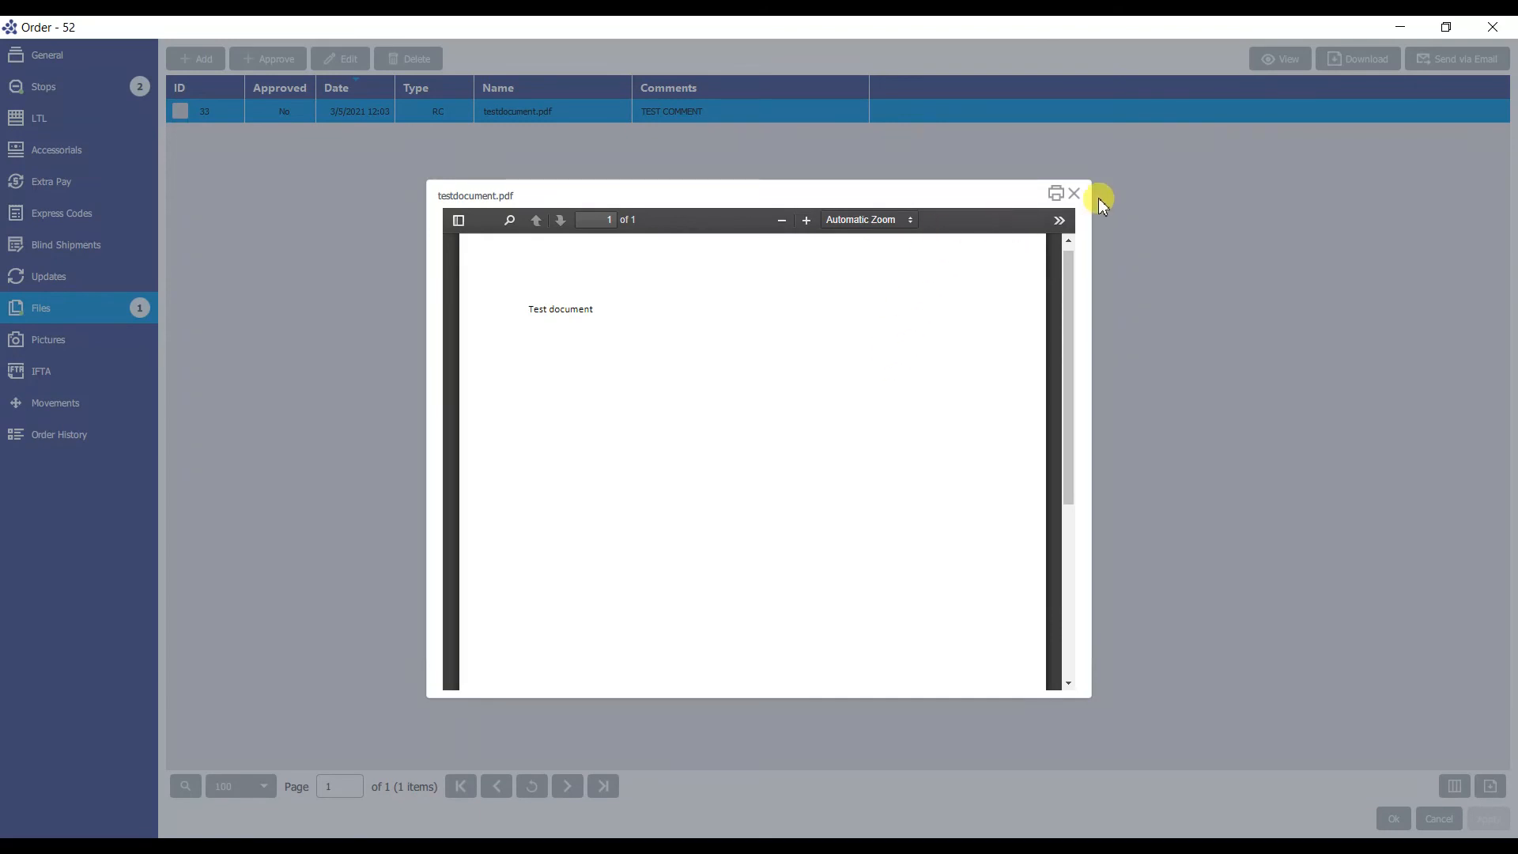
left_click(1074, 193)
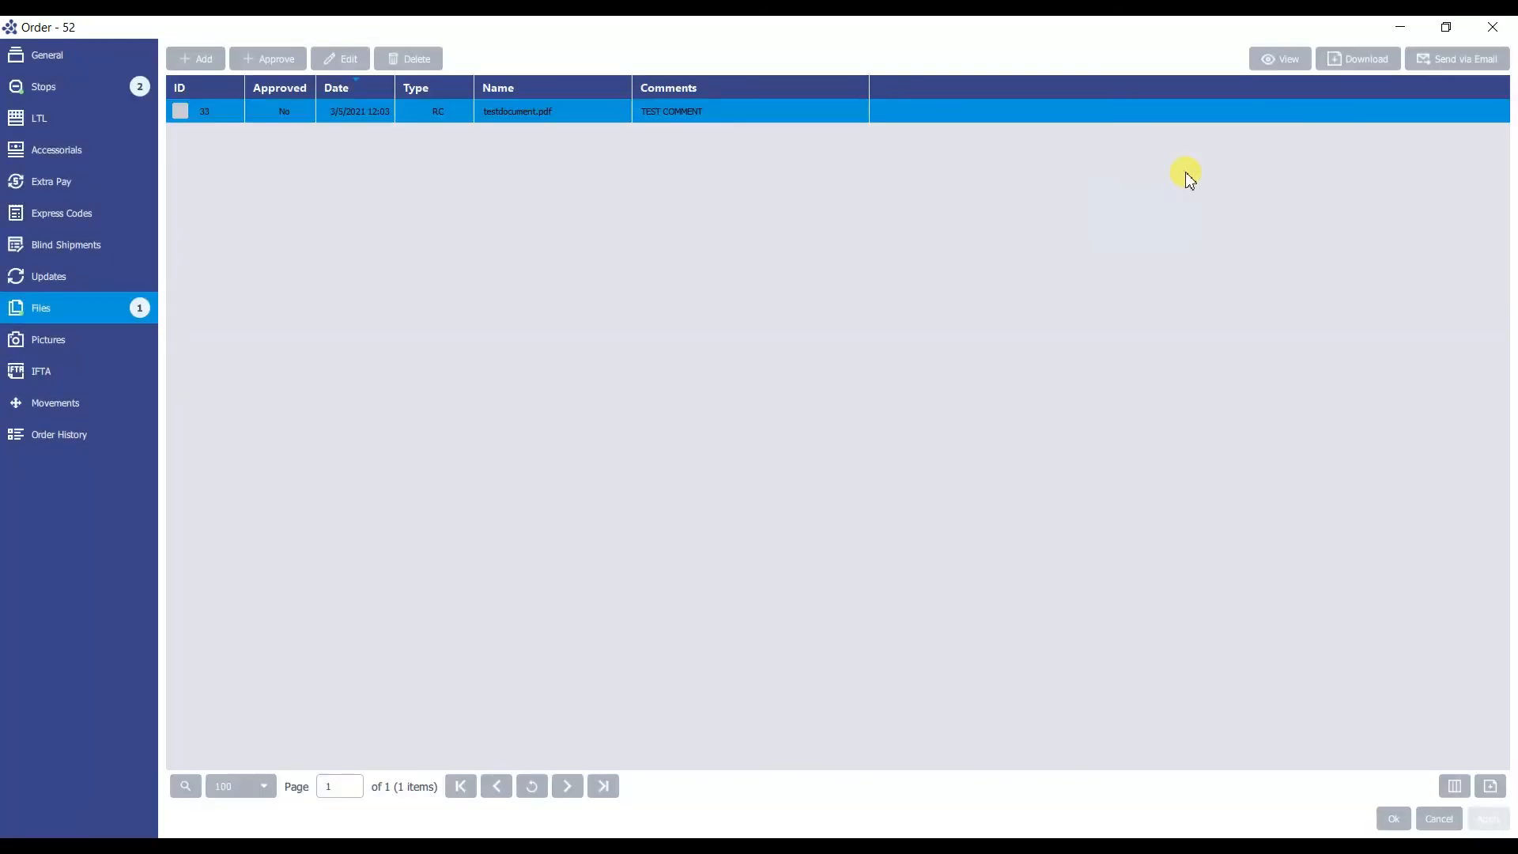
left_click(1434, 63)
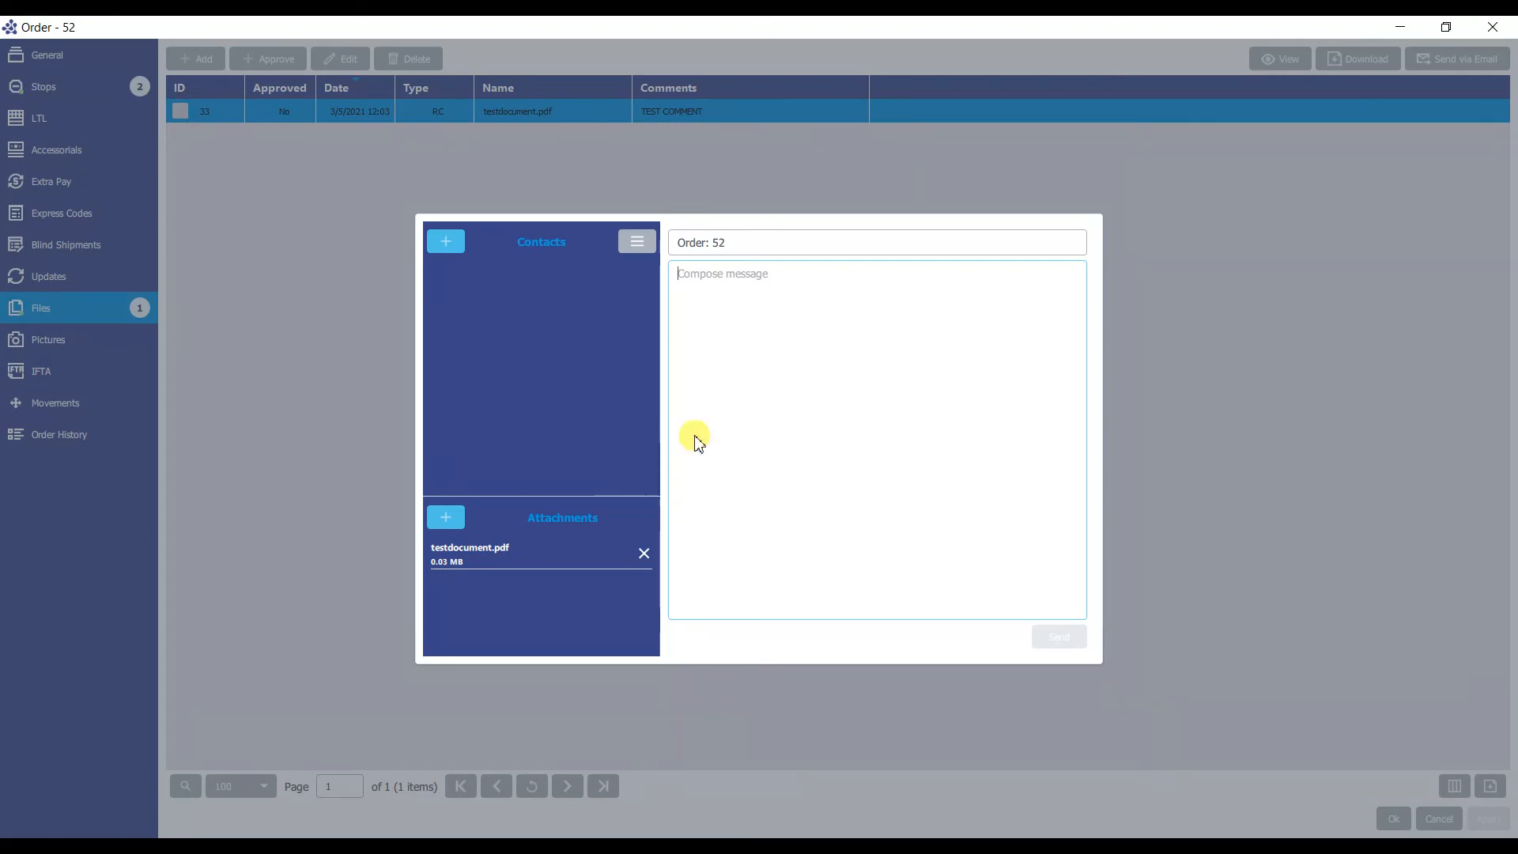
left_click(320, 238)
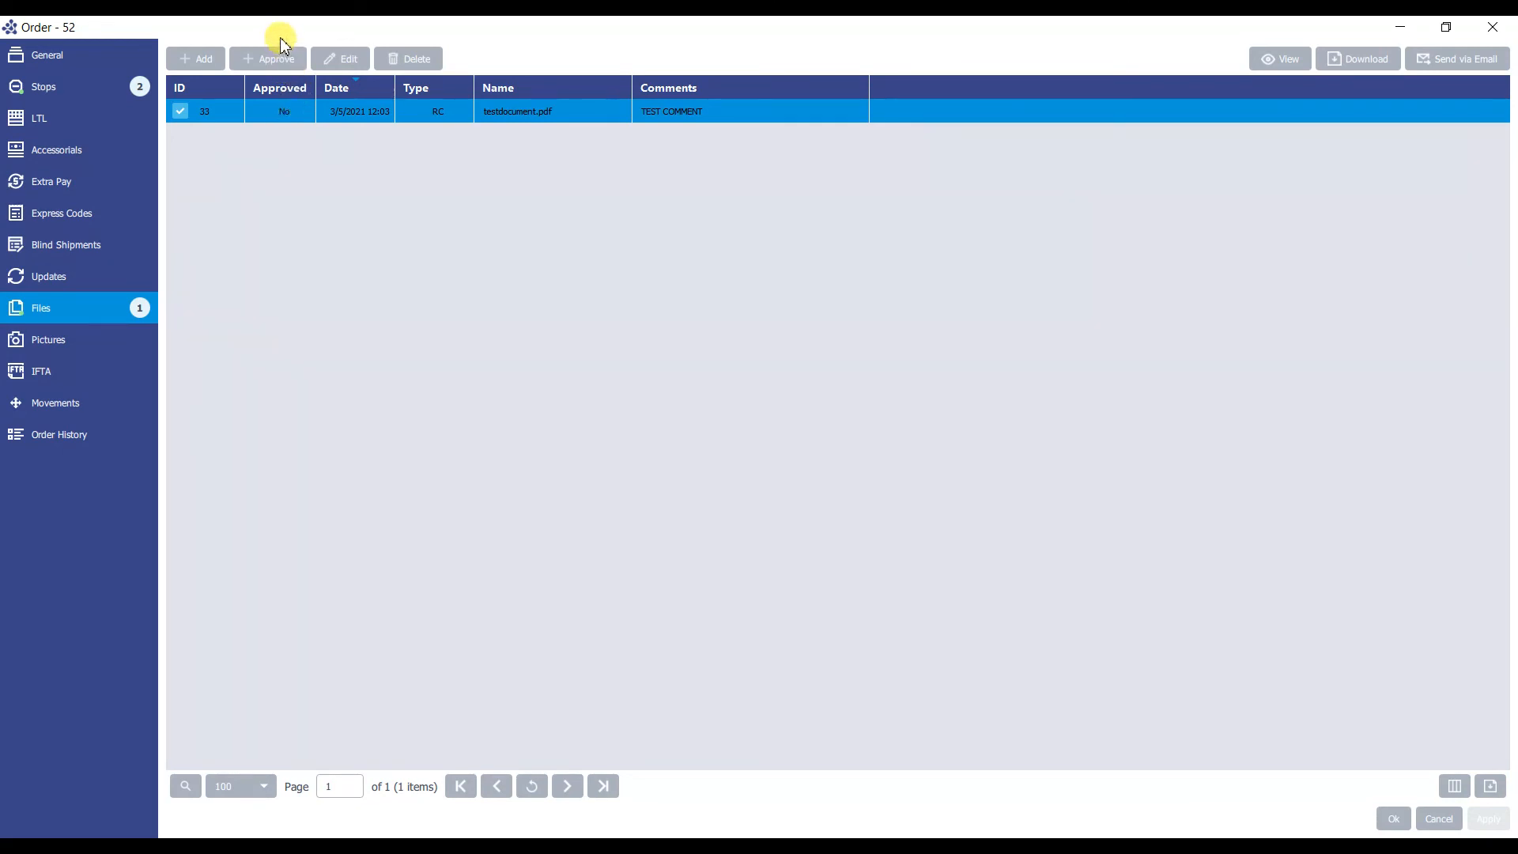
Approve testdocument.pdf, withdraw the approval, and return to the order's general details
left_click(271, 64)
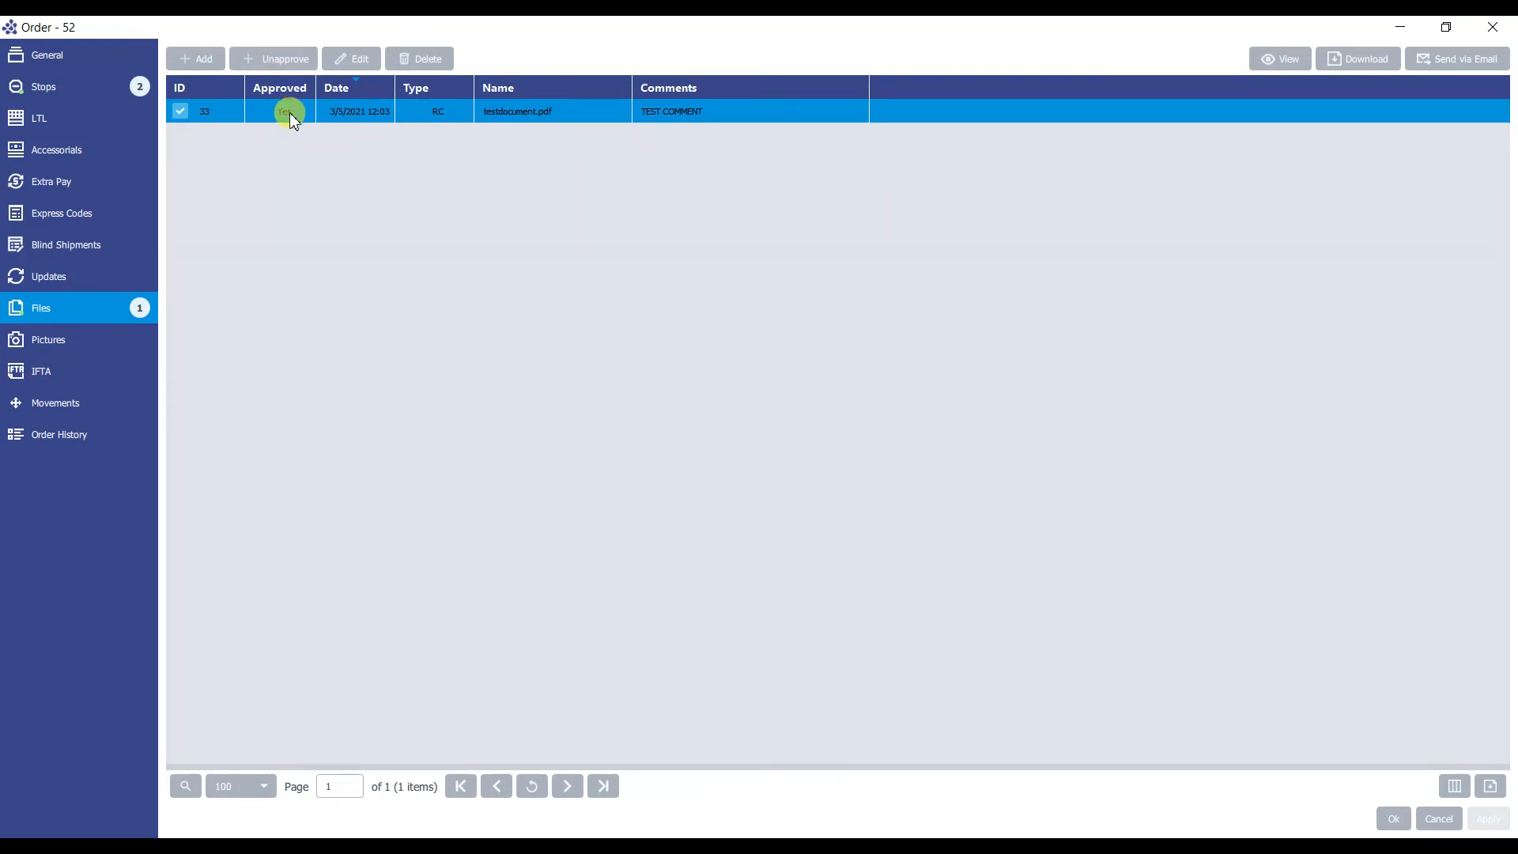
left_click(270, 60)
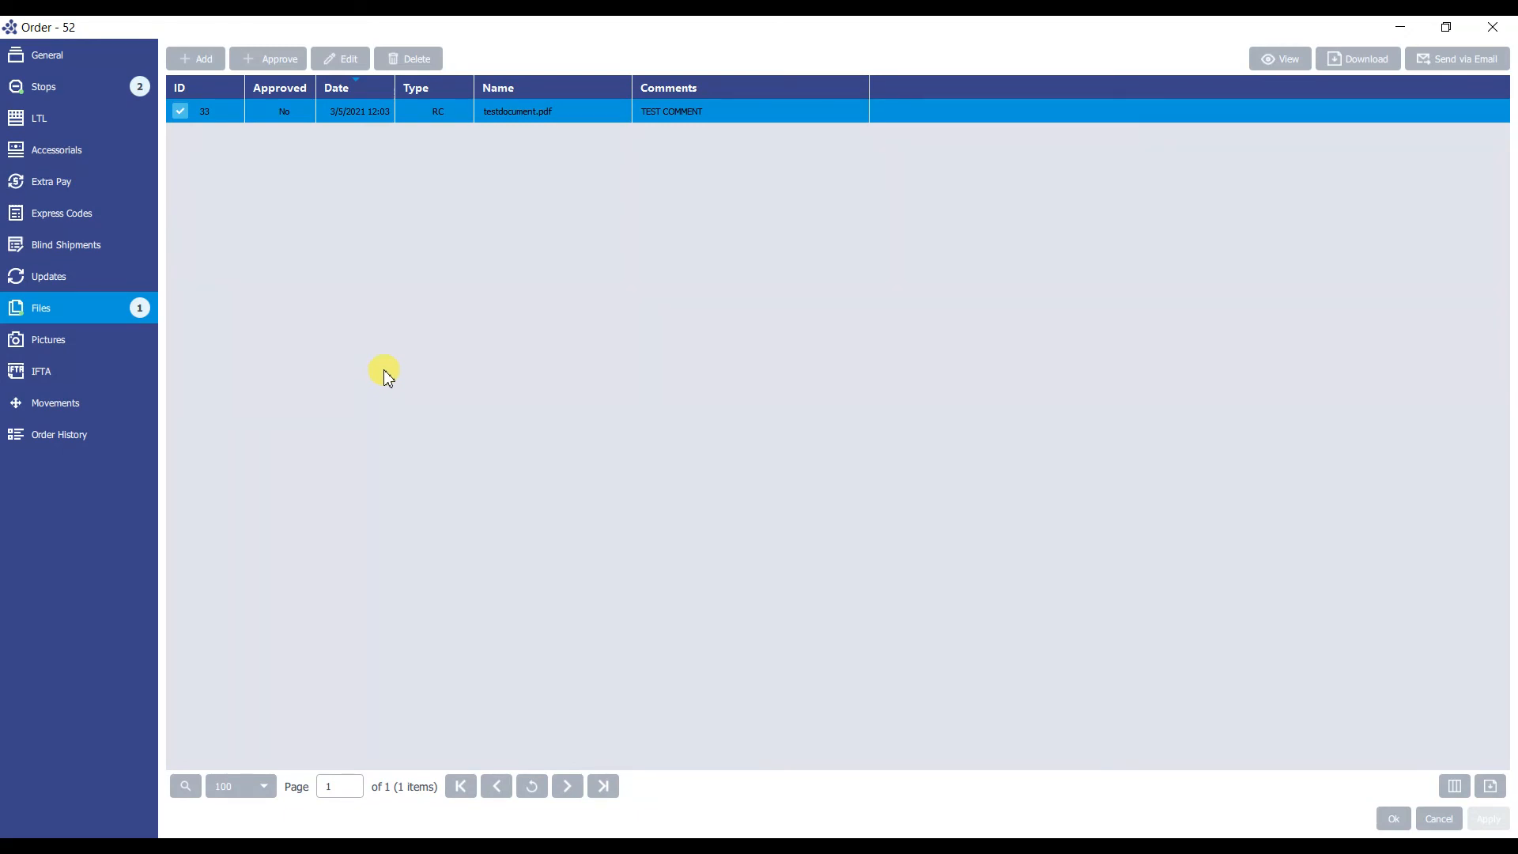
left_click(94, 57)
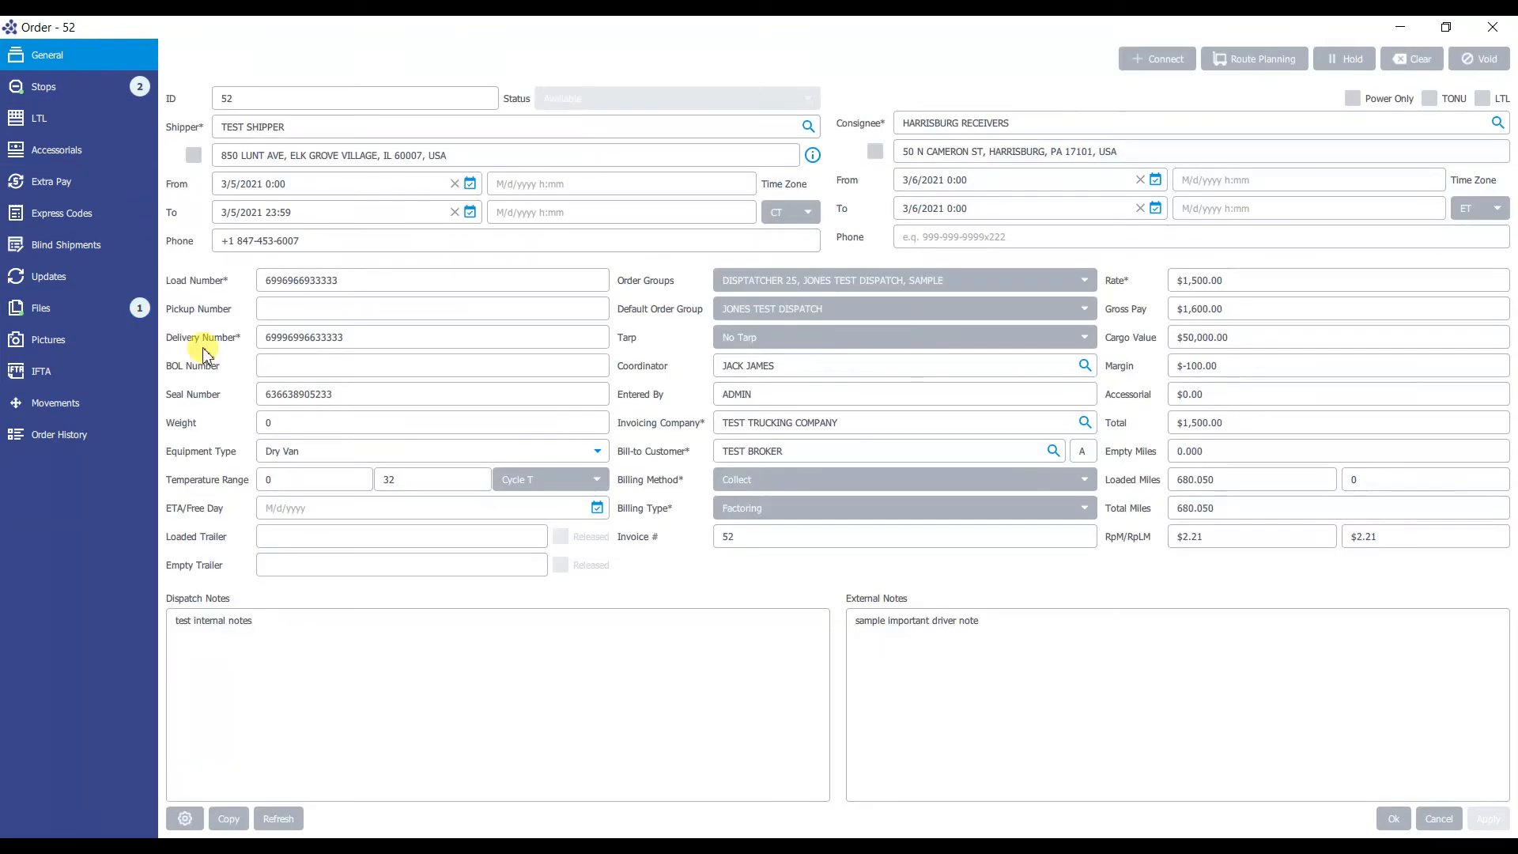